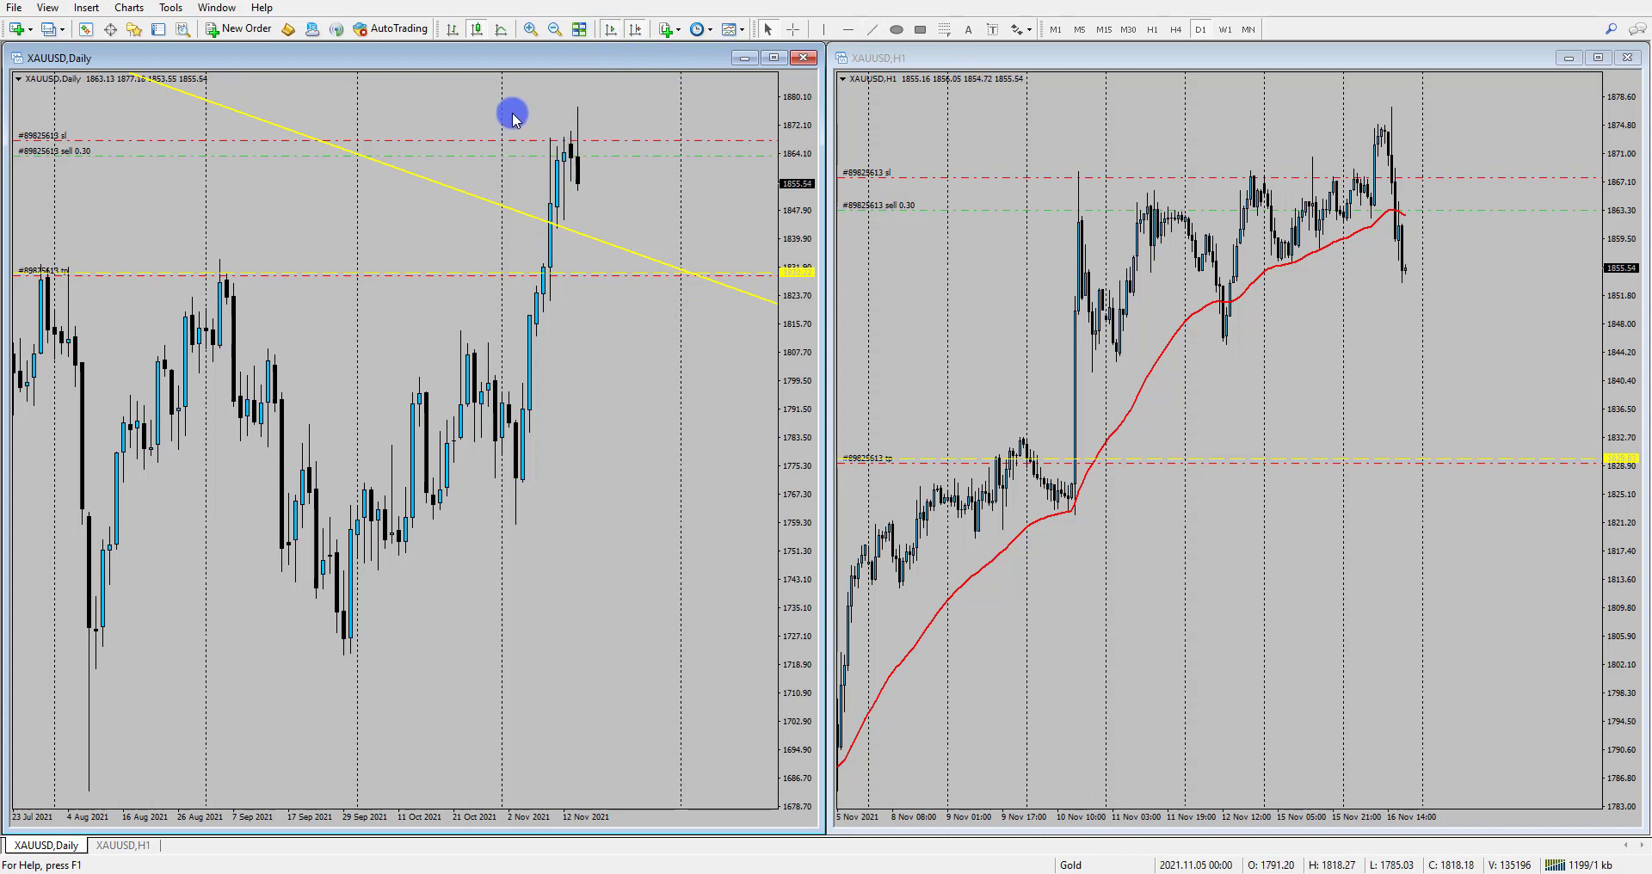
Step: Drag the daily chart's price scale to widen the XAUUSD range to about 1674–1884
drag(792, 184, 707, 206)
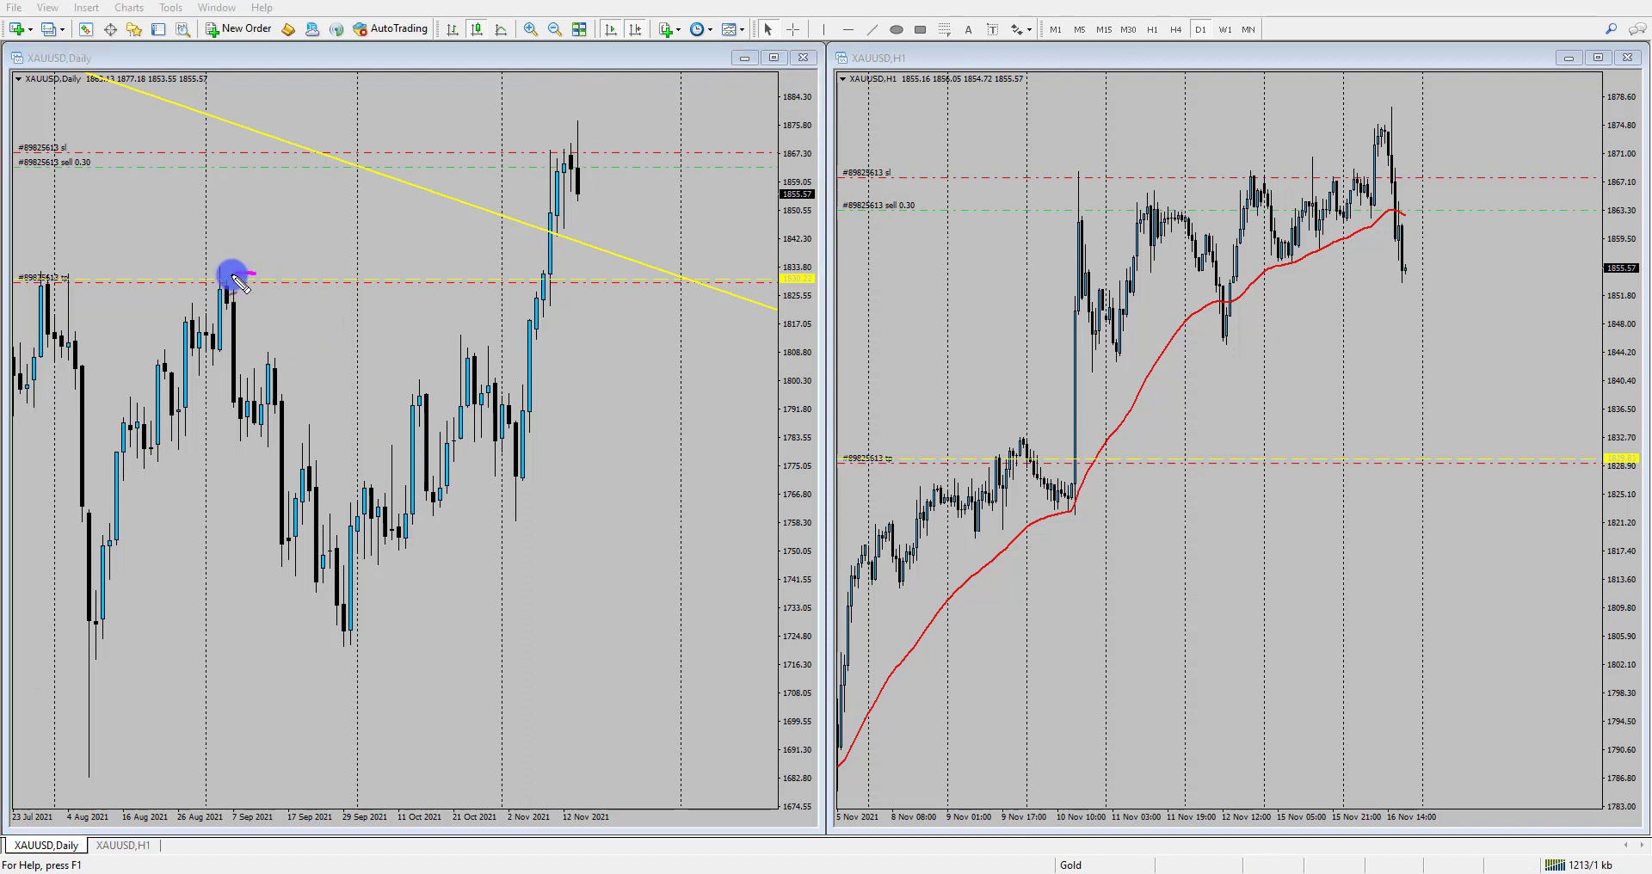
Step: Circle the August peak, September low, October candles and latest November candles in magenta, adding rise and drop arrows
mouse_move(244, 318)
mouse_down()
mouse_move(221, 270)
mouse_move(234, 386)
mouse_up()
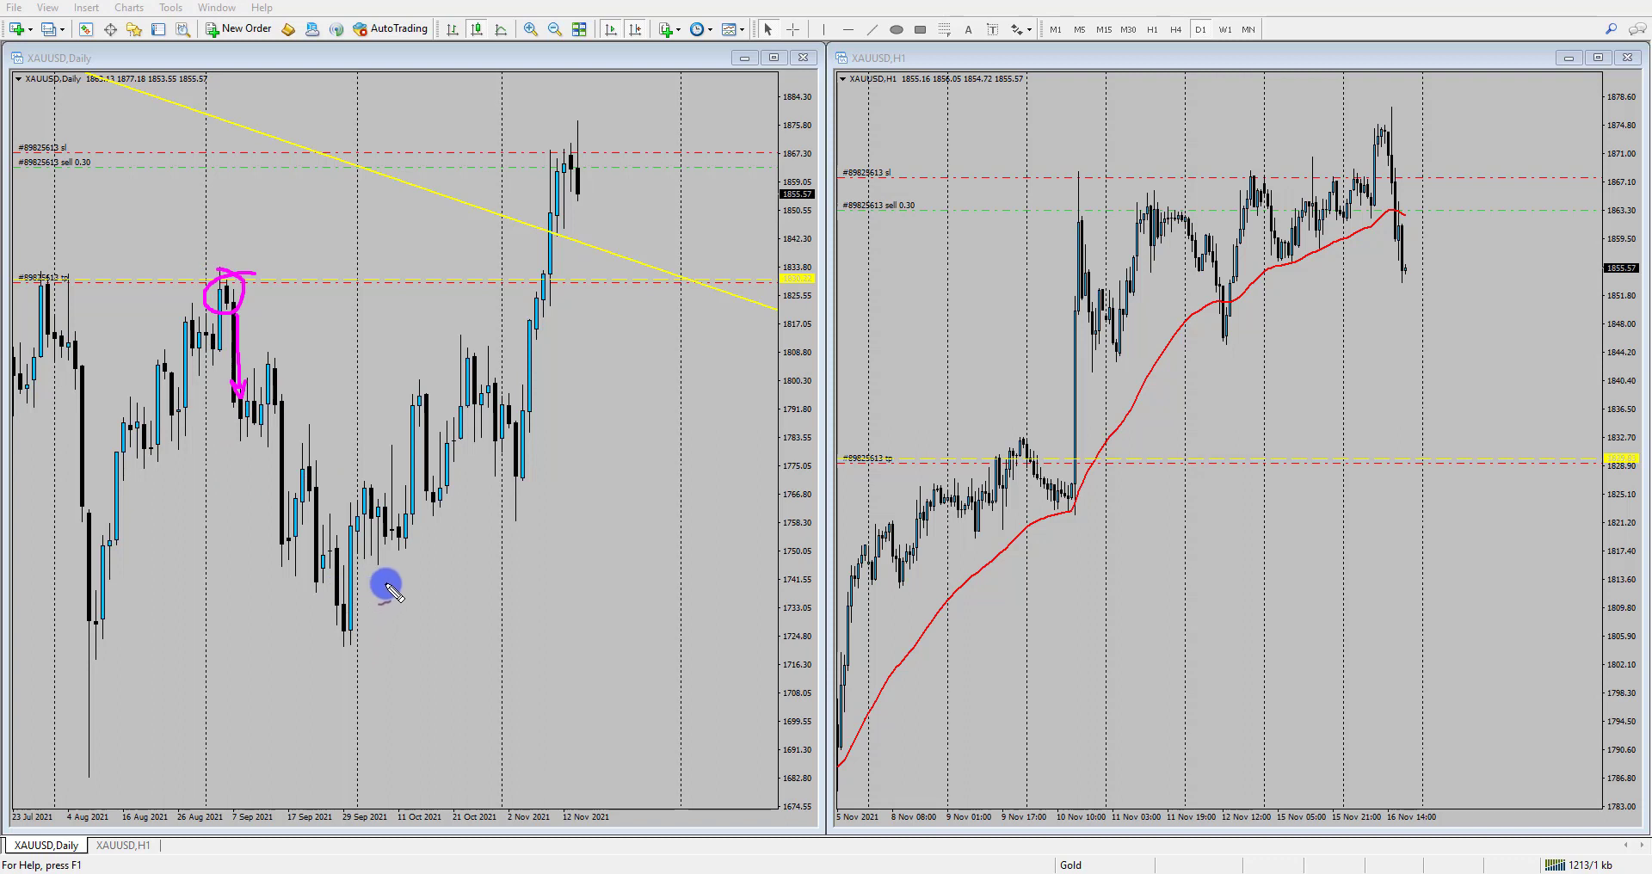
mouse_move(396, 509)
mouse_down()
mouse_move(394, 559)
mouse_move(421, 439)
mouse_up()
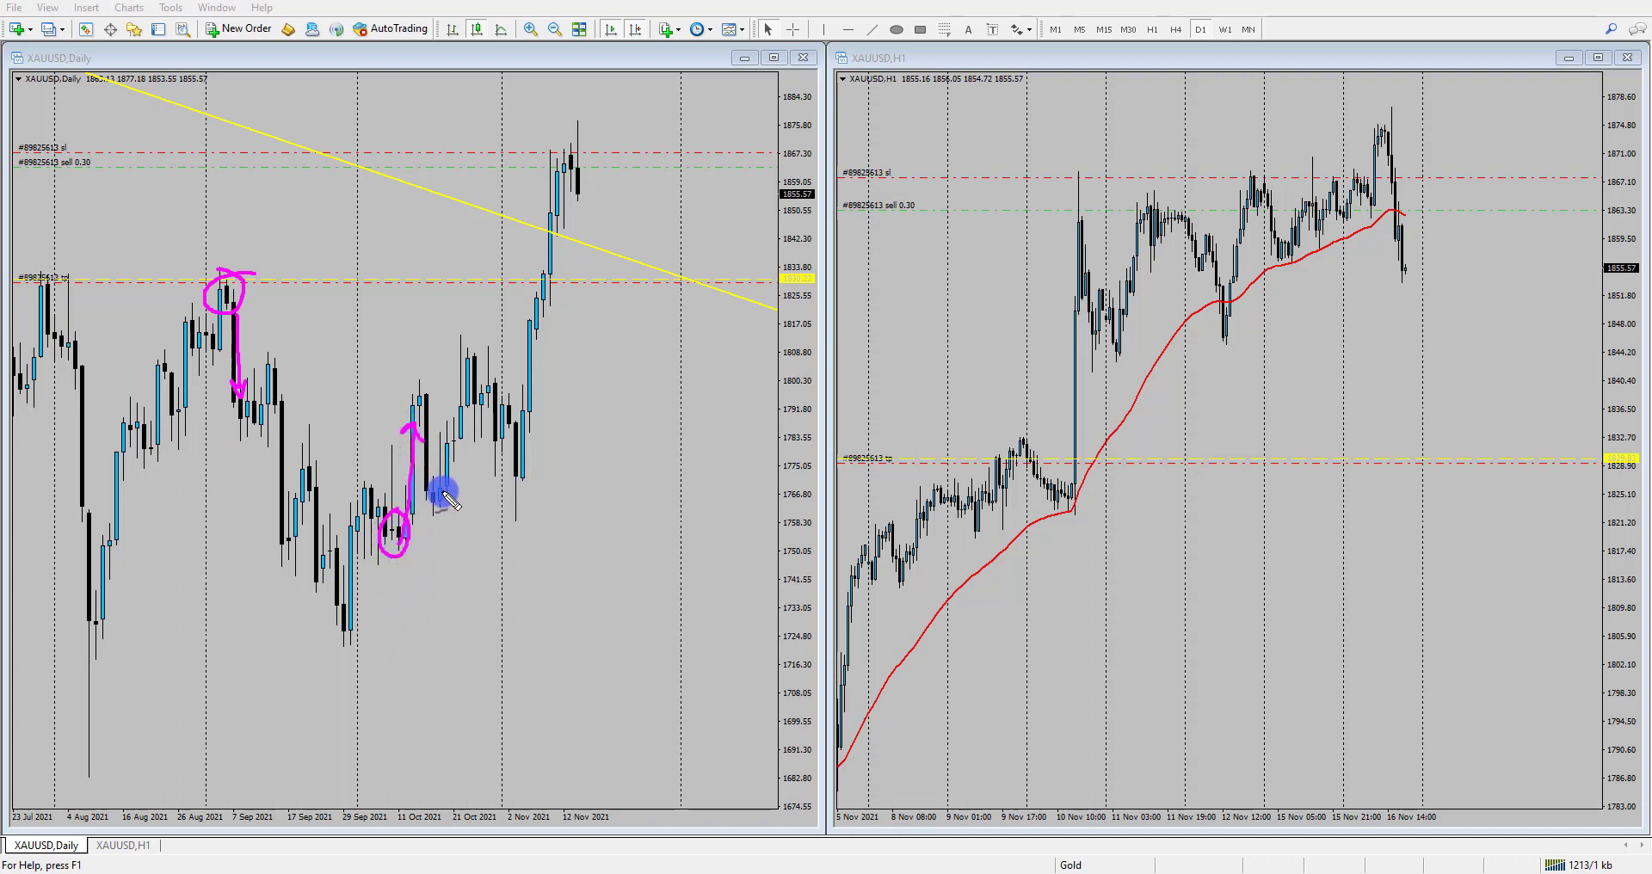
mouse_move(399, 361)
mouse_down()
mouse_move(428, 373)
mouse_move(399, 405)
mouse_move(444, 431)
mouse_move(435, 508)
mouse_move(479, 402)
mouse_up()
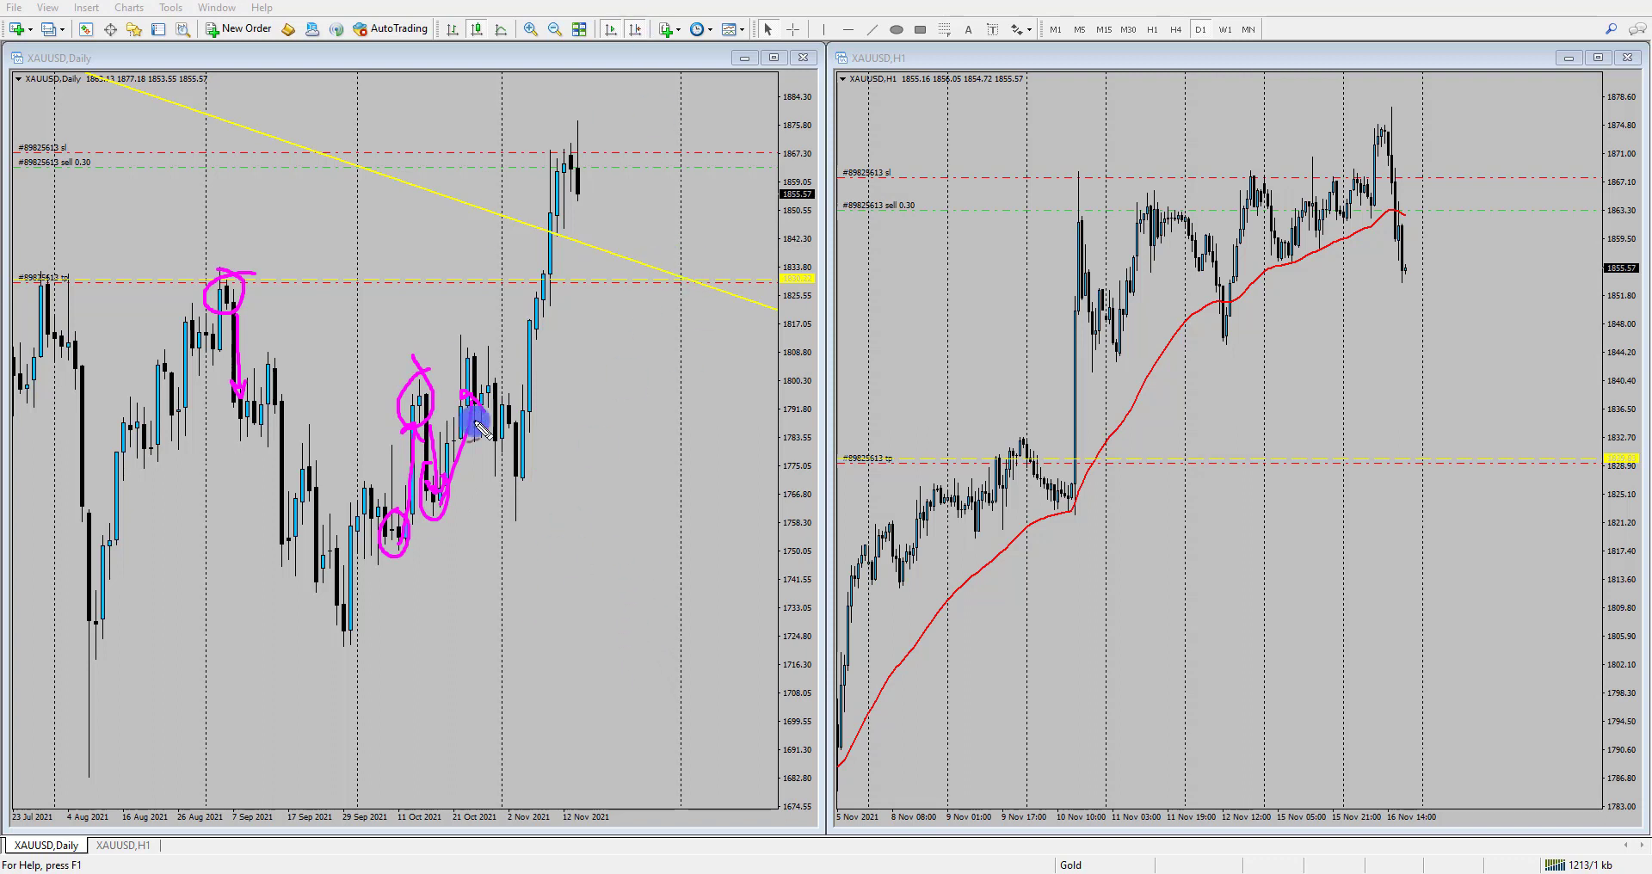
drag(532, 487, 634, 223)
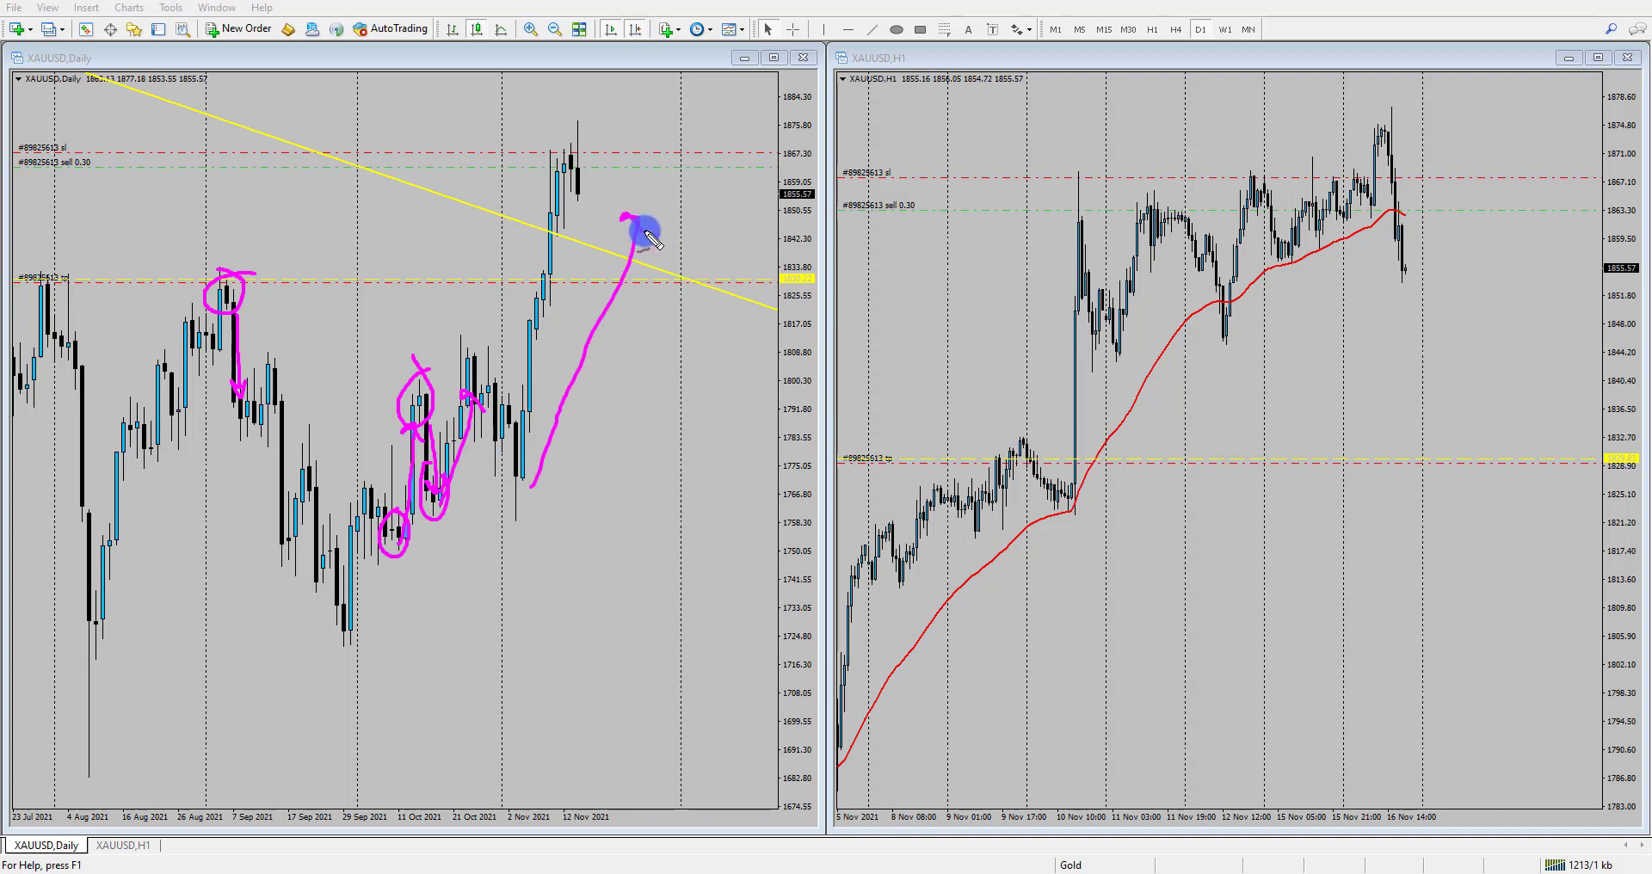
drag(554, 97, 578, 131)
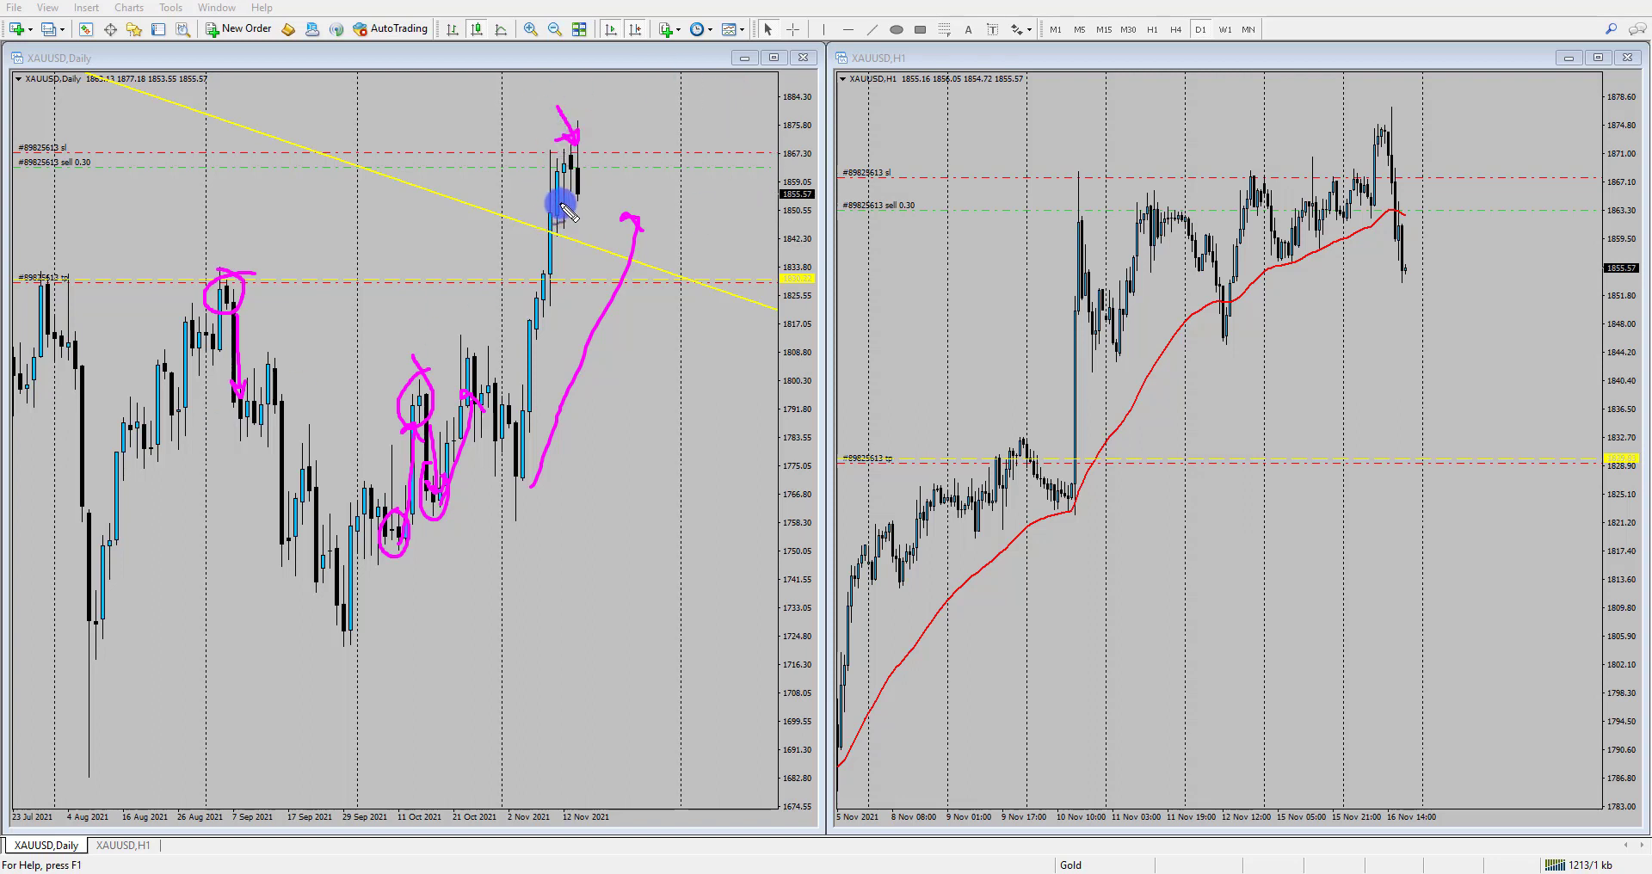
mouse_move(560, 203)
mouse_down()
mouse_move(591, 177)
mouse_move(567, 153)
mouse_up()
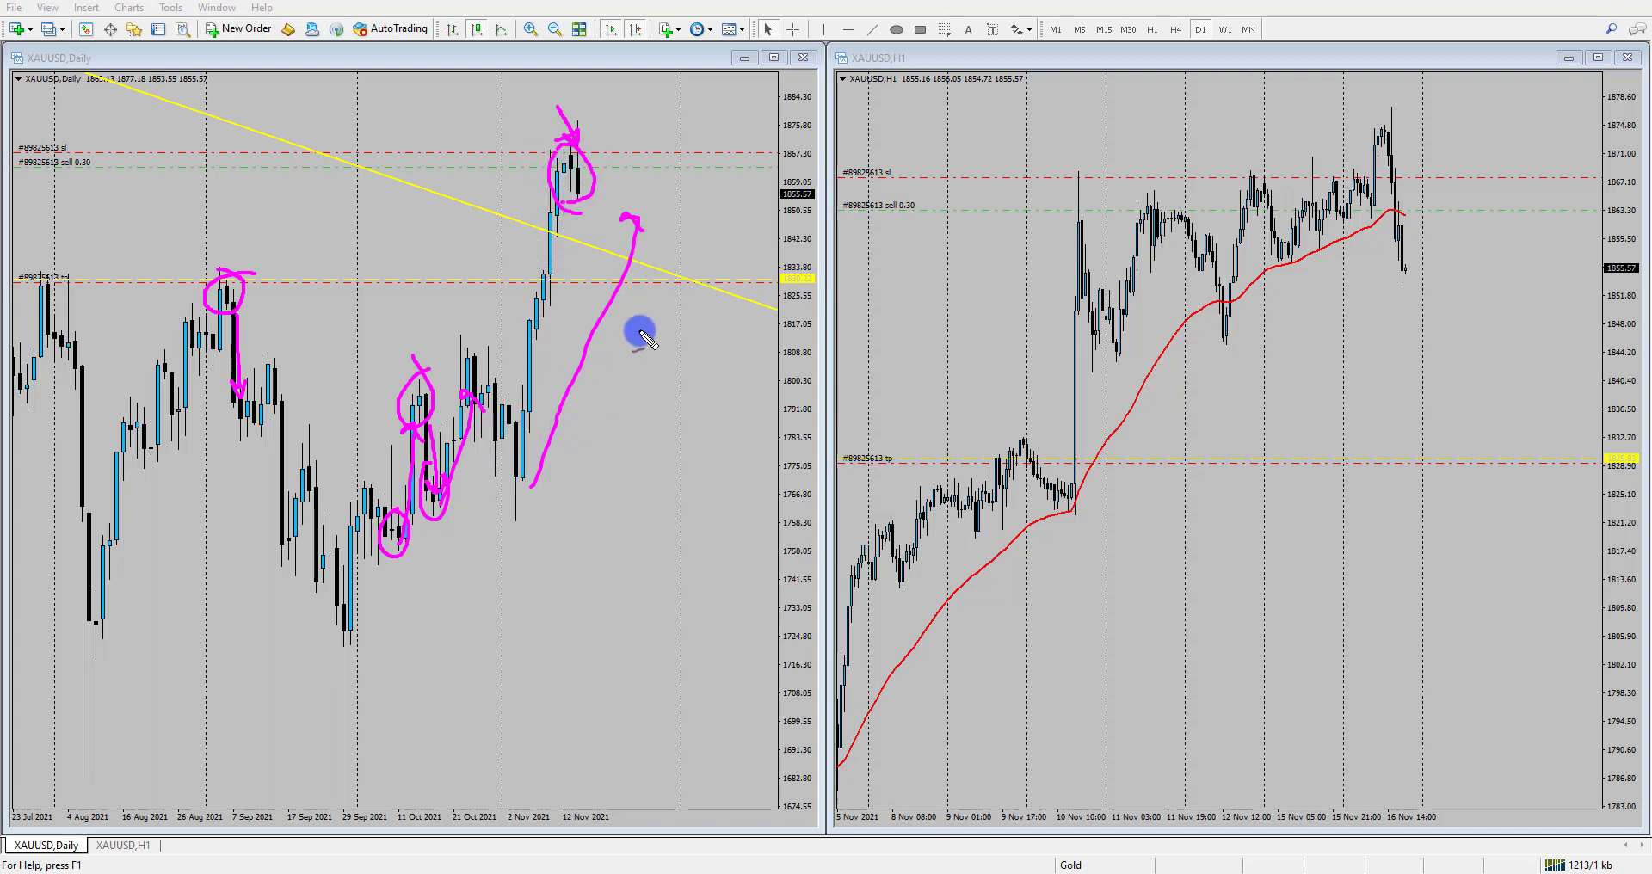
Step: Clear the old marks, then draw a magenta zigzag along the autumn rally with a pullback arrow to the trendline
key(Escape)
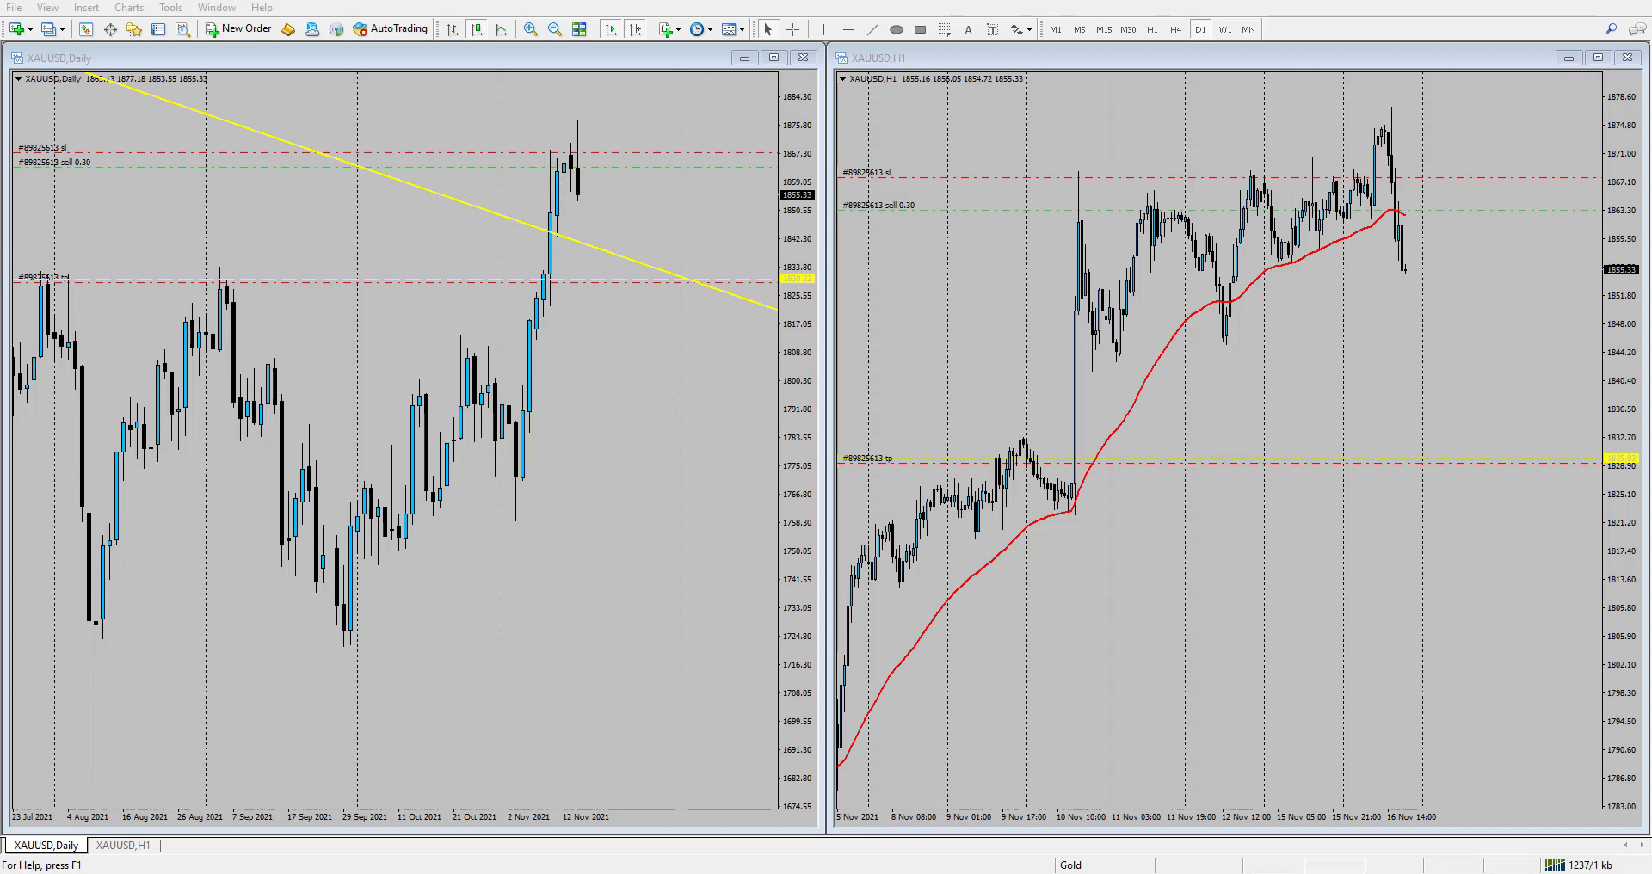
mouse_move(320, 605)
mouse_down()
mouse_move(369, 475)
mouse_move(405, 450)
mouse_move(450, 490)
mouse_move(528, 469)
mouse_move(589, 195)
mouse_up()
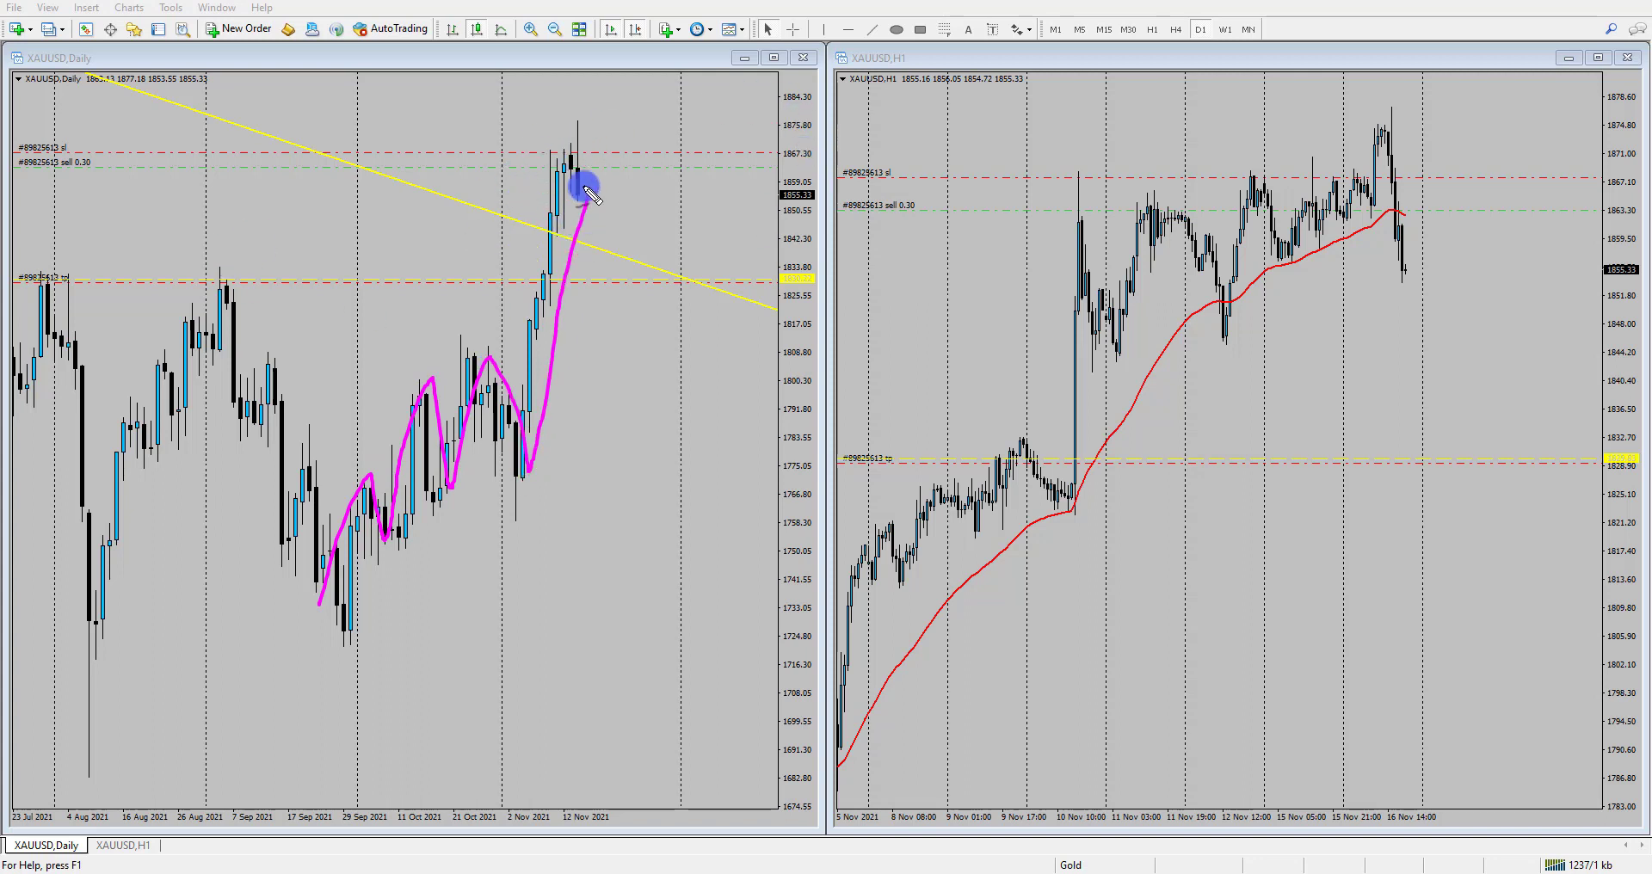
drag(588, 188, 625, 257)
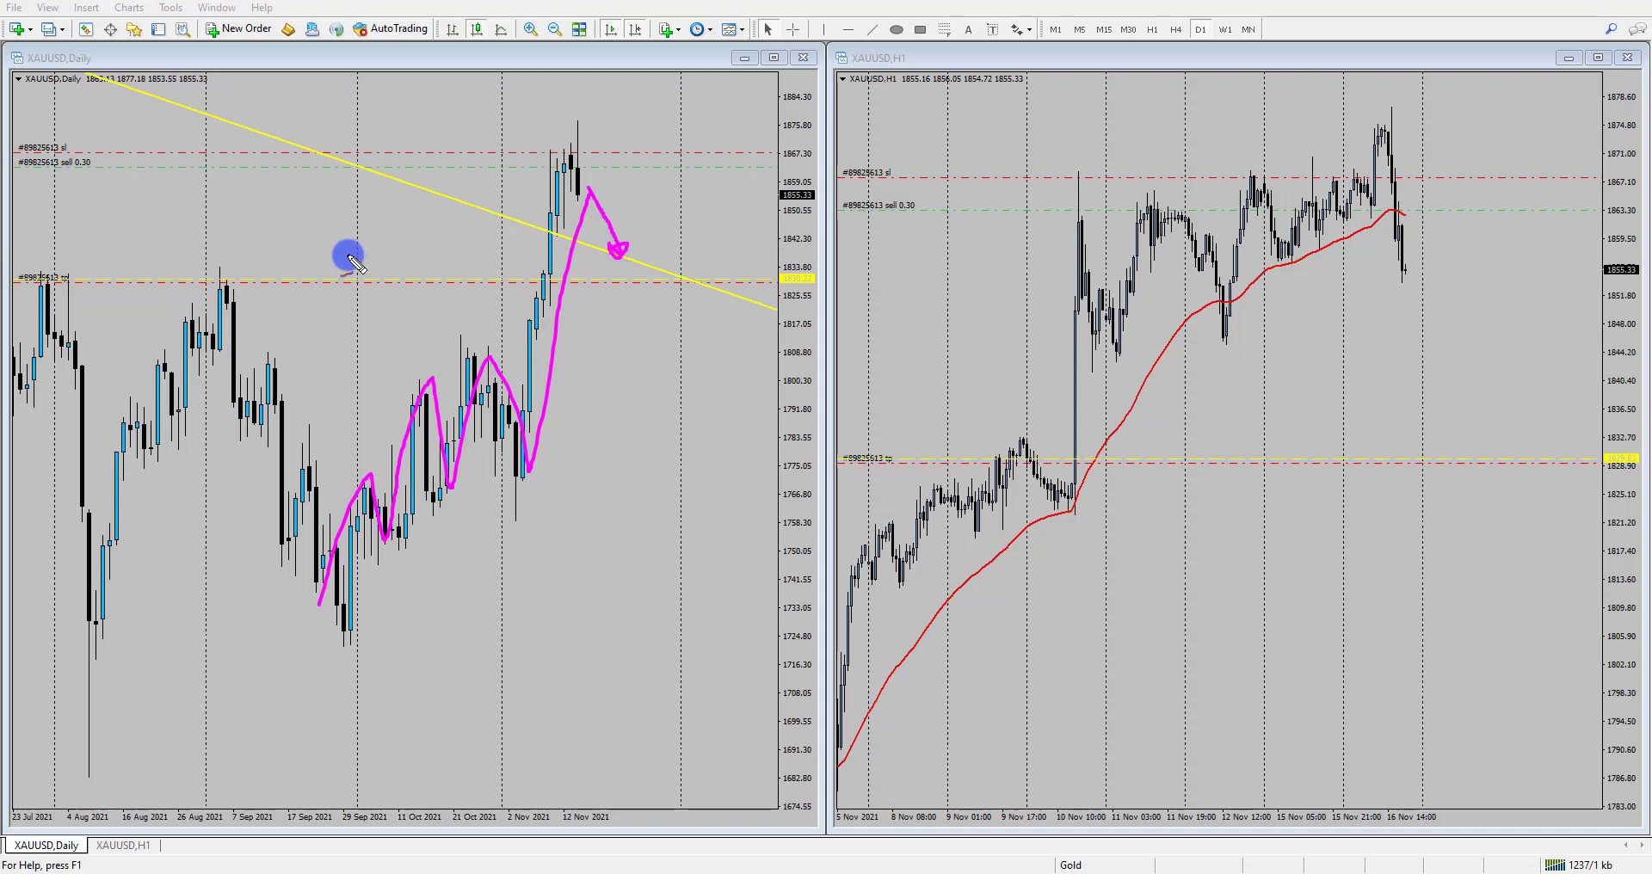
Step: Circle the late- and early-August peaks, mark that level by the price scale, and trace the yellow trendline
mouse_move(211, 269)
mouse_down()
mouse_move(244, 291)
mouse_move(220, 254)
mouse_up()
mouse_move(77, 256)
mouse_down()
mouse_move(53, 312)
mouse_move(47, 257)
mouse_up()
drag(763, 289, 801, 290)
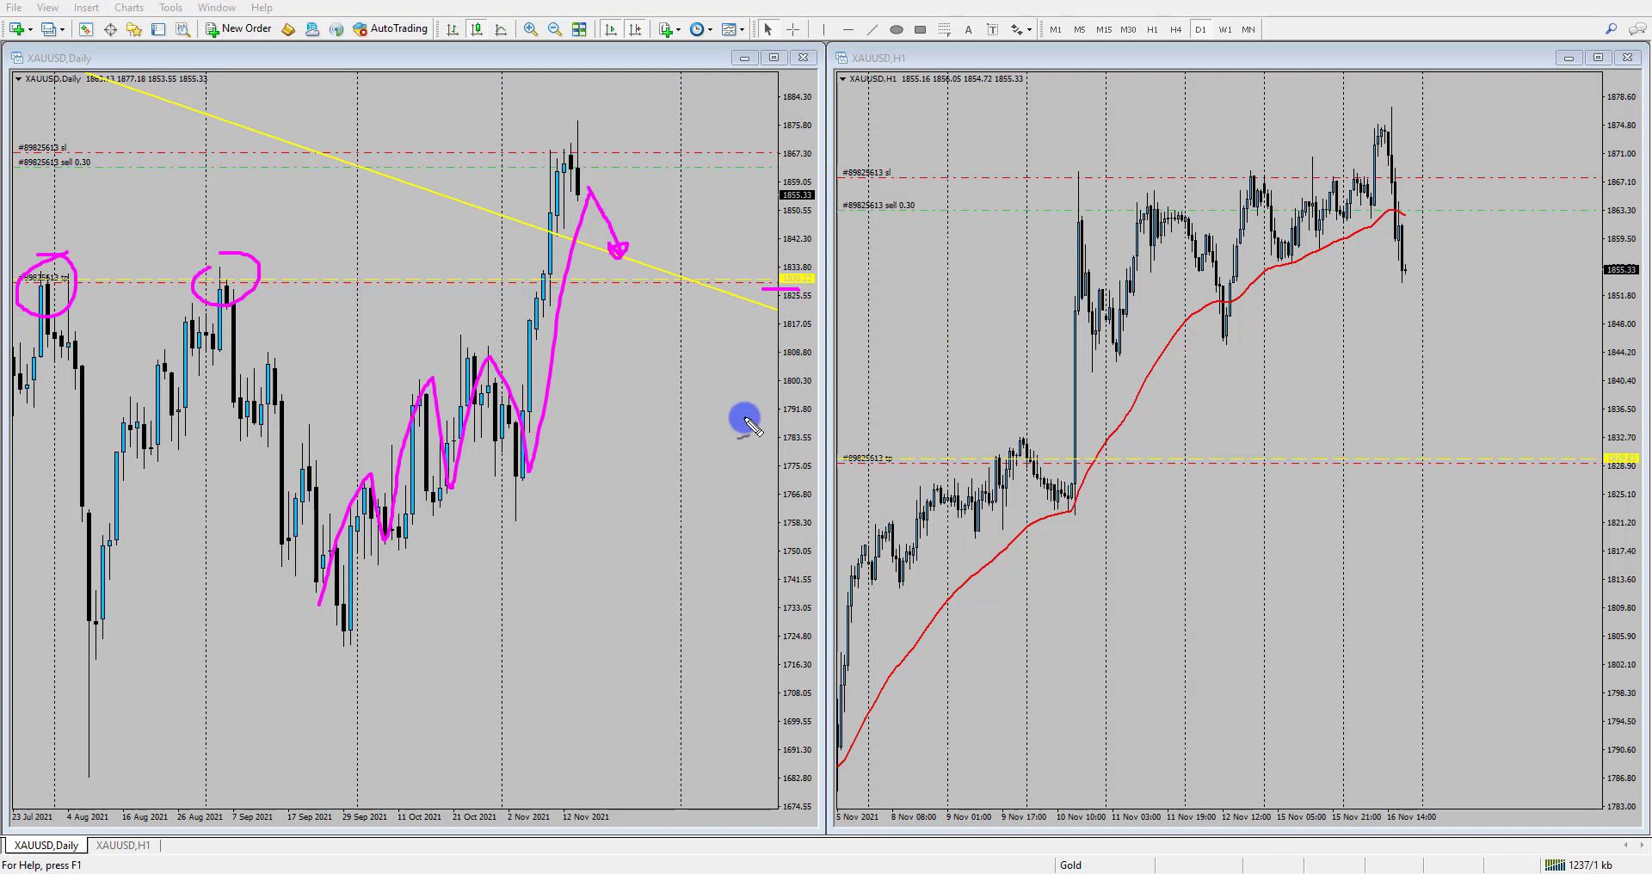
mouse_move(611, 230)
mouse_down()
mouse_move(624, 274)
mouse_move(664, 136)
mouse_move(686, 145)
mouse_up()
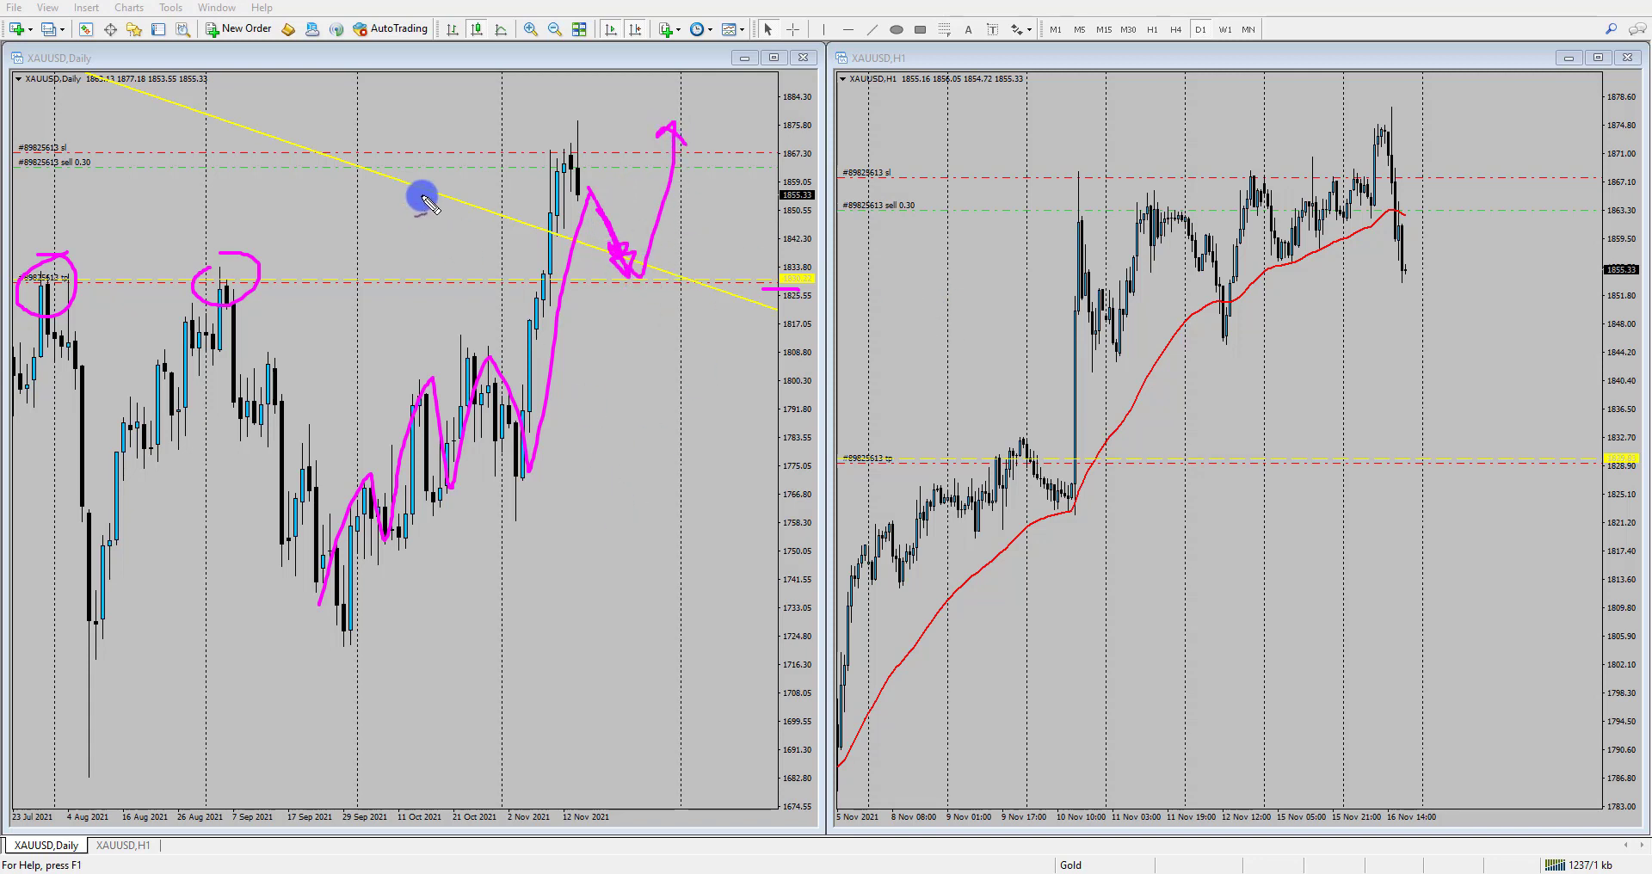
drag(433, 193, 696, 307)
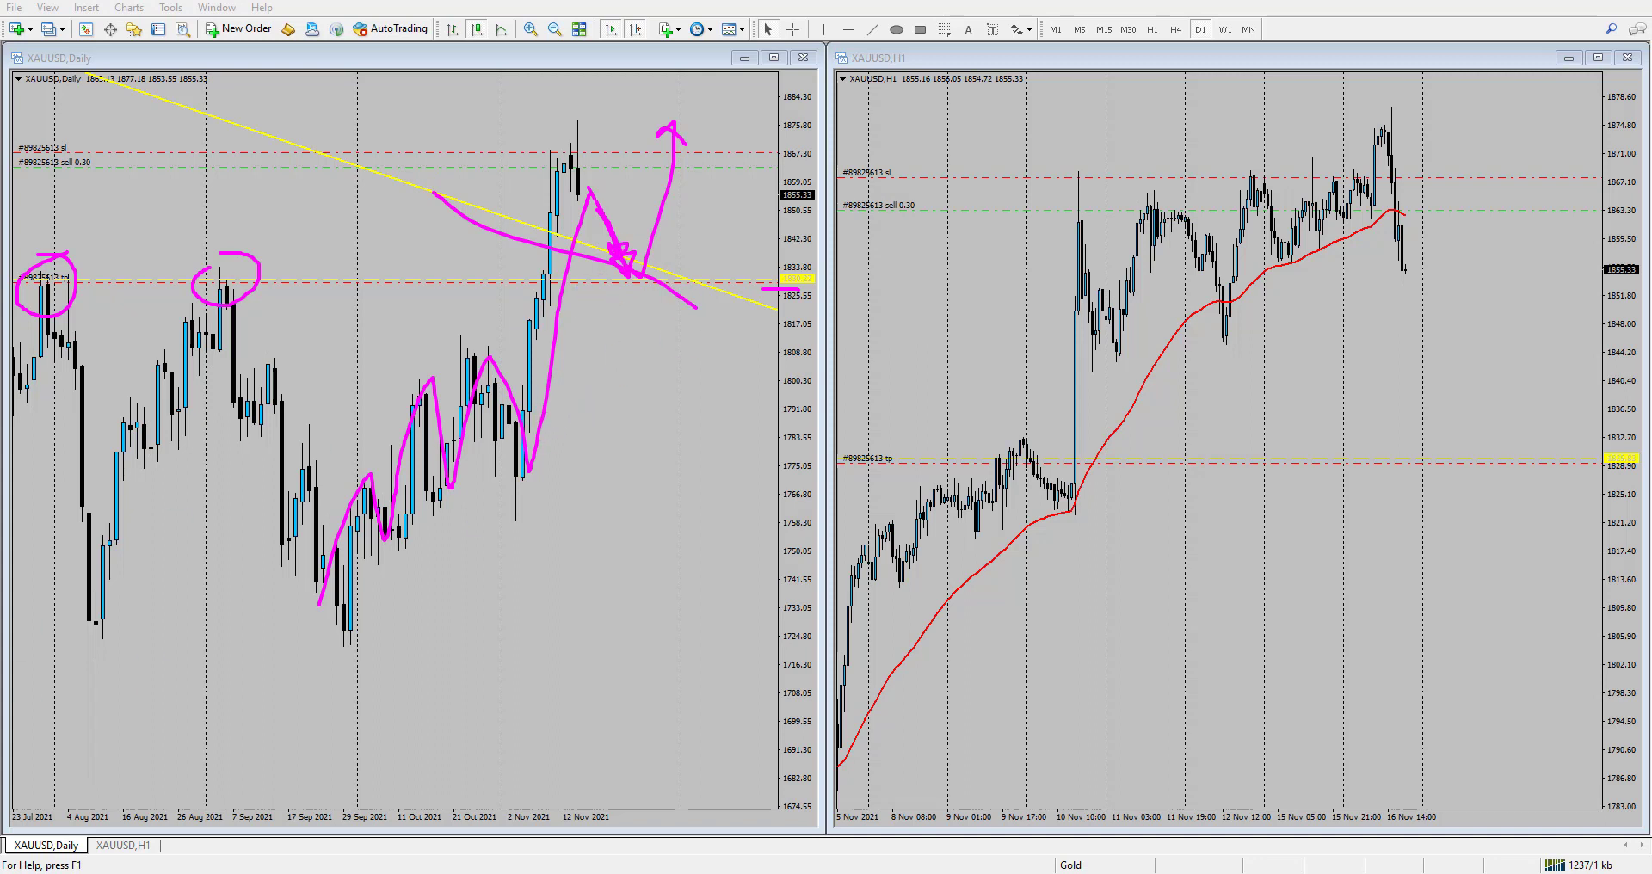
Step: Clear the daily chart's marks and sketch upper and lower magenta channel lines on the H1 chart
key(Escape)
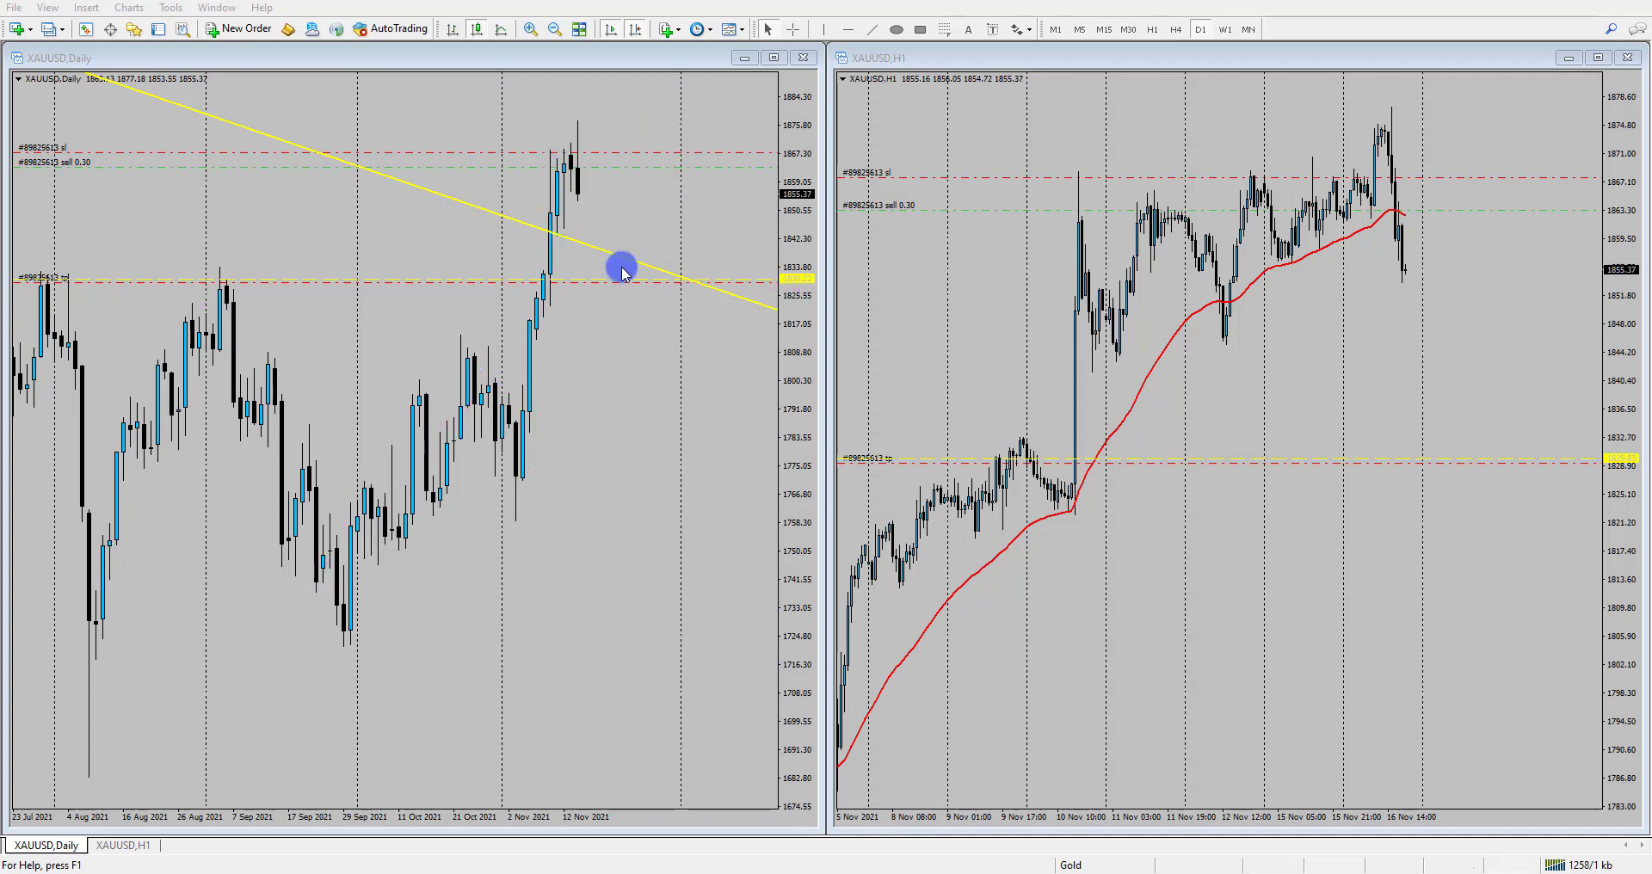
click(1287, 336)
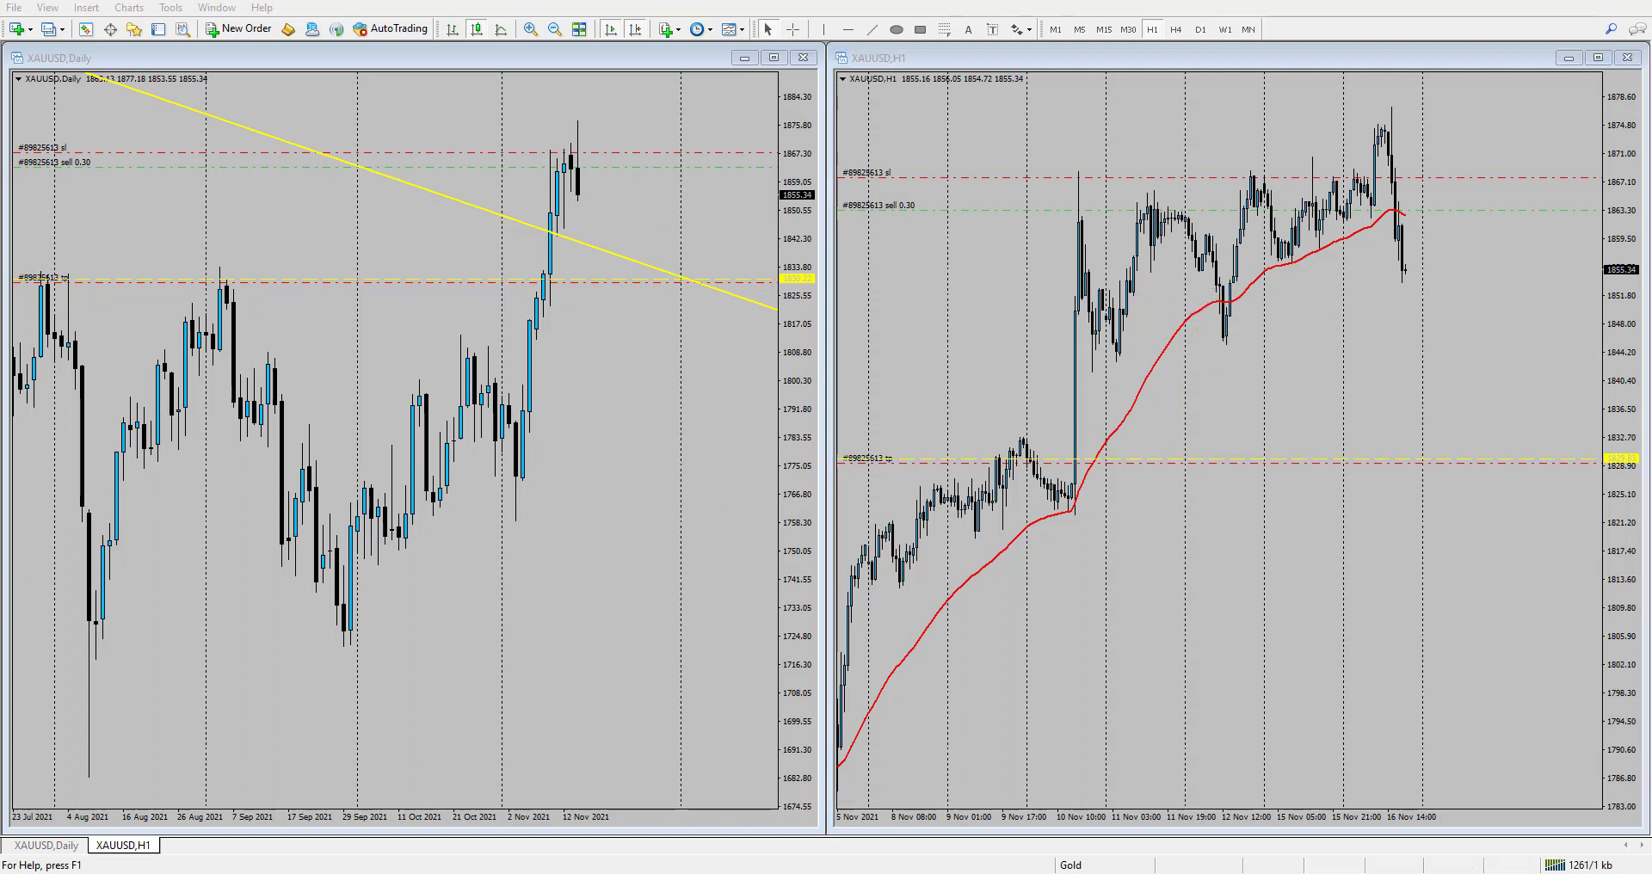
mouse_move(1055, 225)
mouse_down()
mouse_move(1103, 184)
mouse_move(1422, 99)
mouse_up()
drag(1101, 379, 1493, 276)
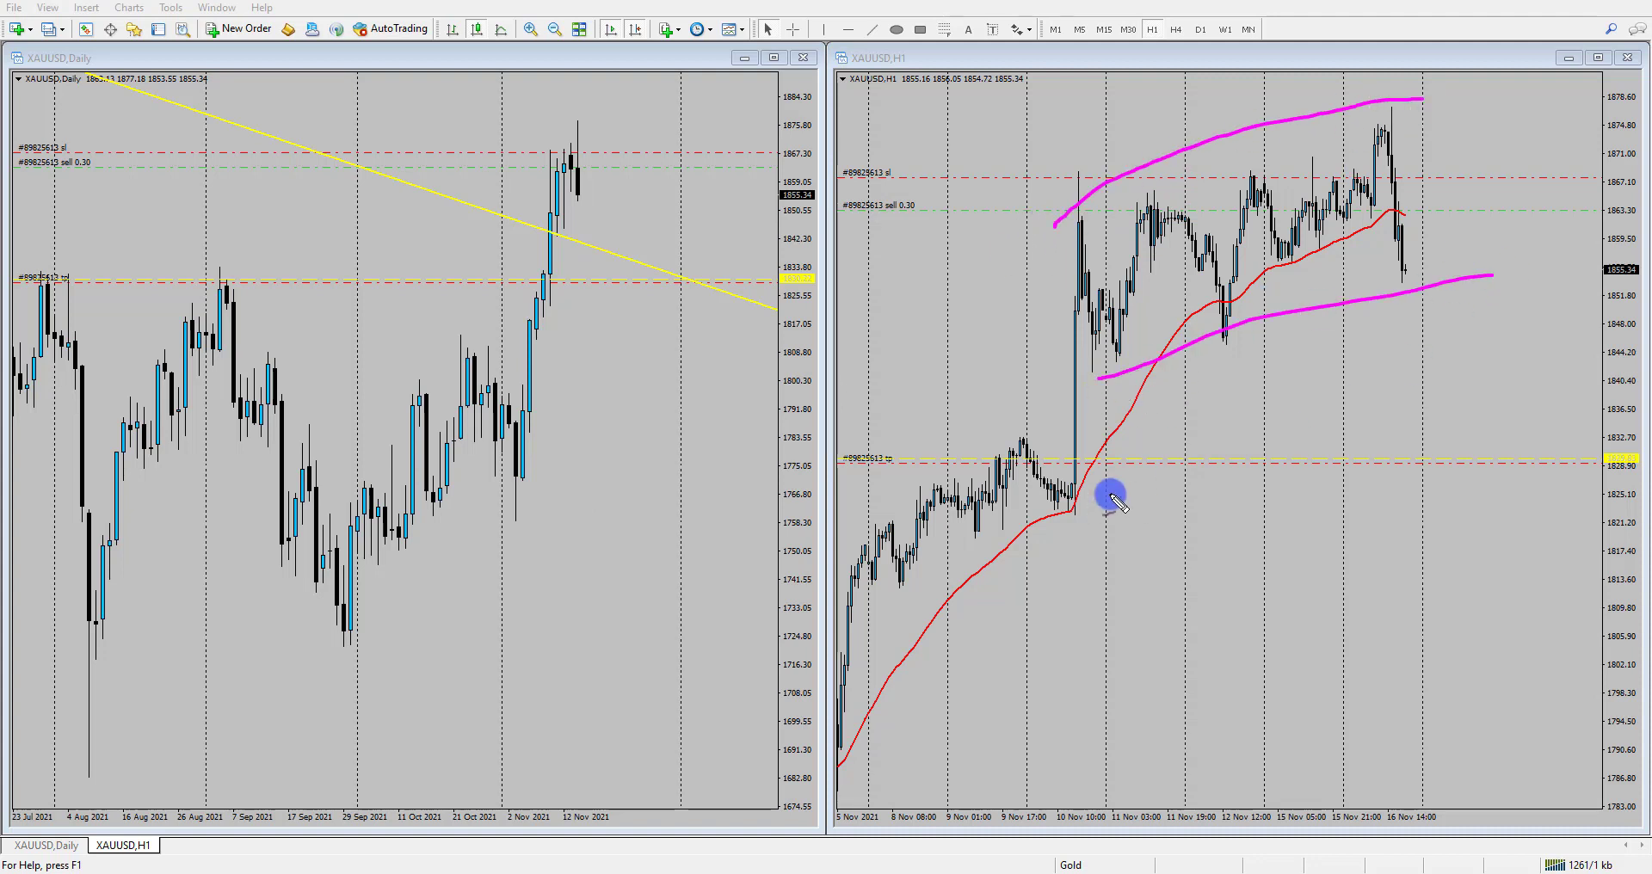
Step: Sketch a zigzag of expected moves on H1, loop the latest price drop, then clear the sketches
mouse_move(1077, 258)
mouse_down()
mouse_move(1094, 310)
mouse_move(1200, 312)
mouse_move(1278, 197)
mouse_move(1371, 141)
mouse_move(1387, 191)
mouse_up()
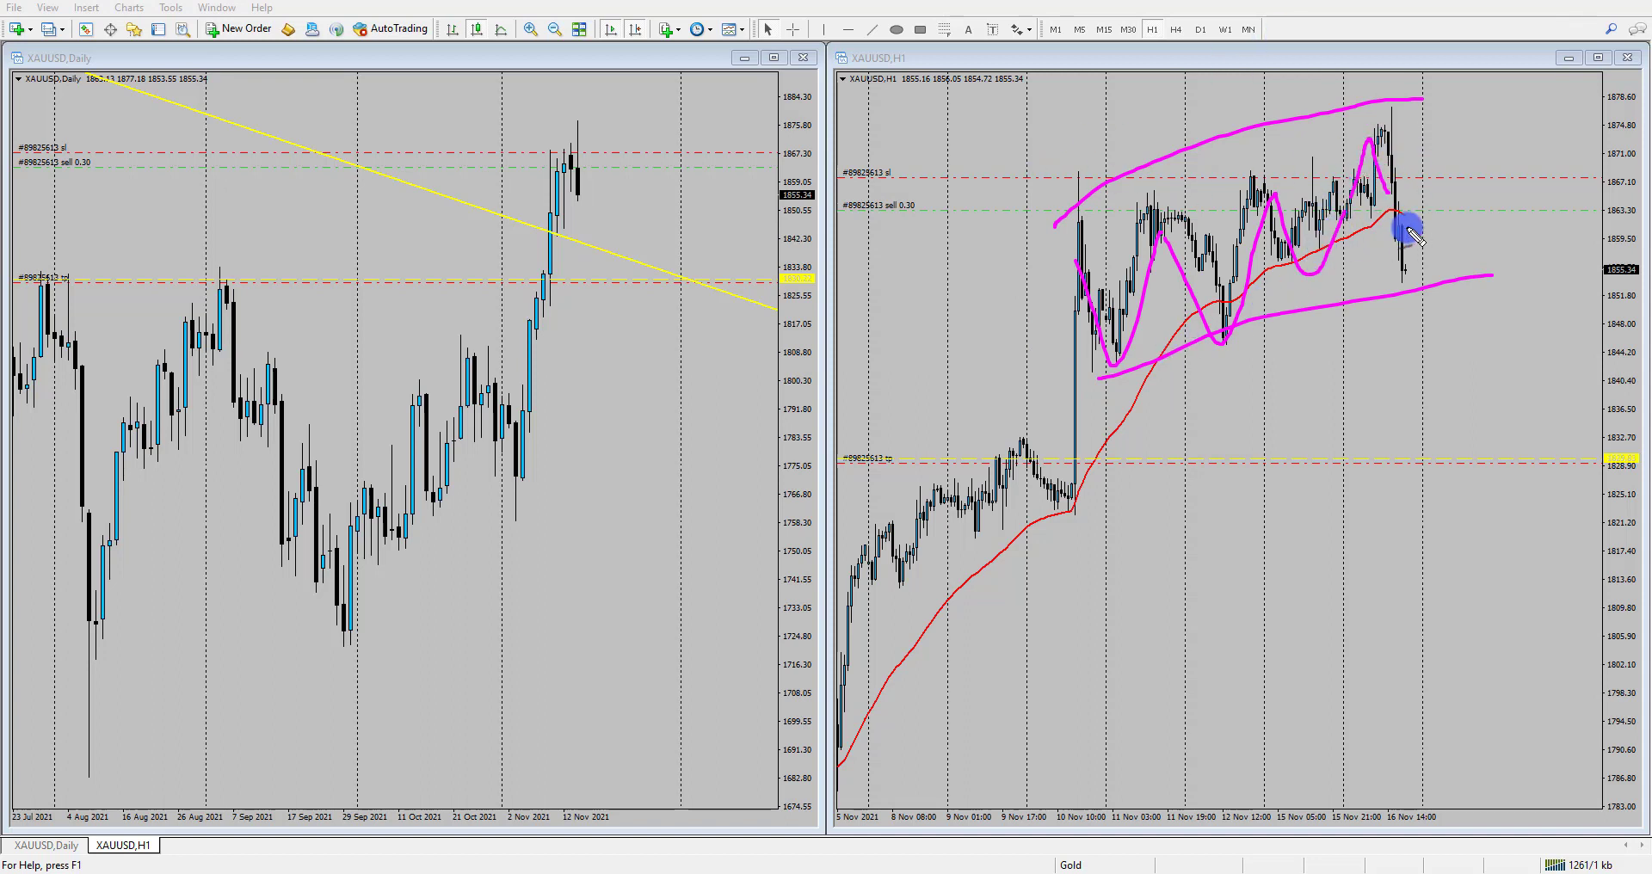
mouse_move(1414, 234)
mouse_down()
mouse_move(1370, 225)
mouse_move(1399, 289)
mouse_move(1339, 188)
mouse_up()
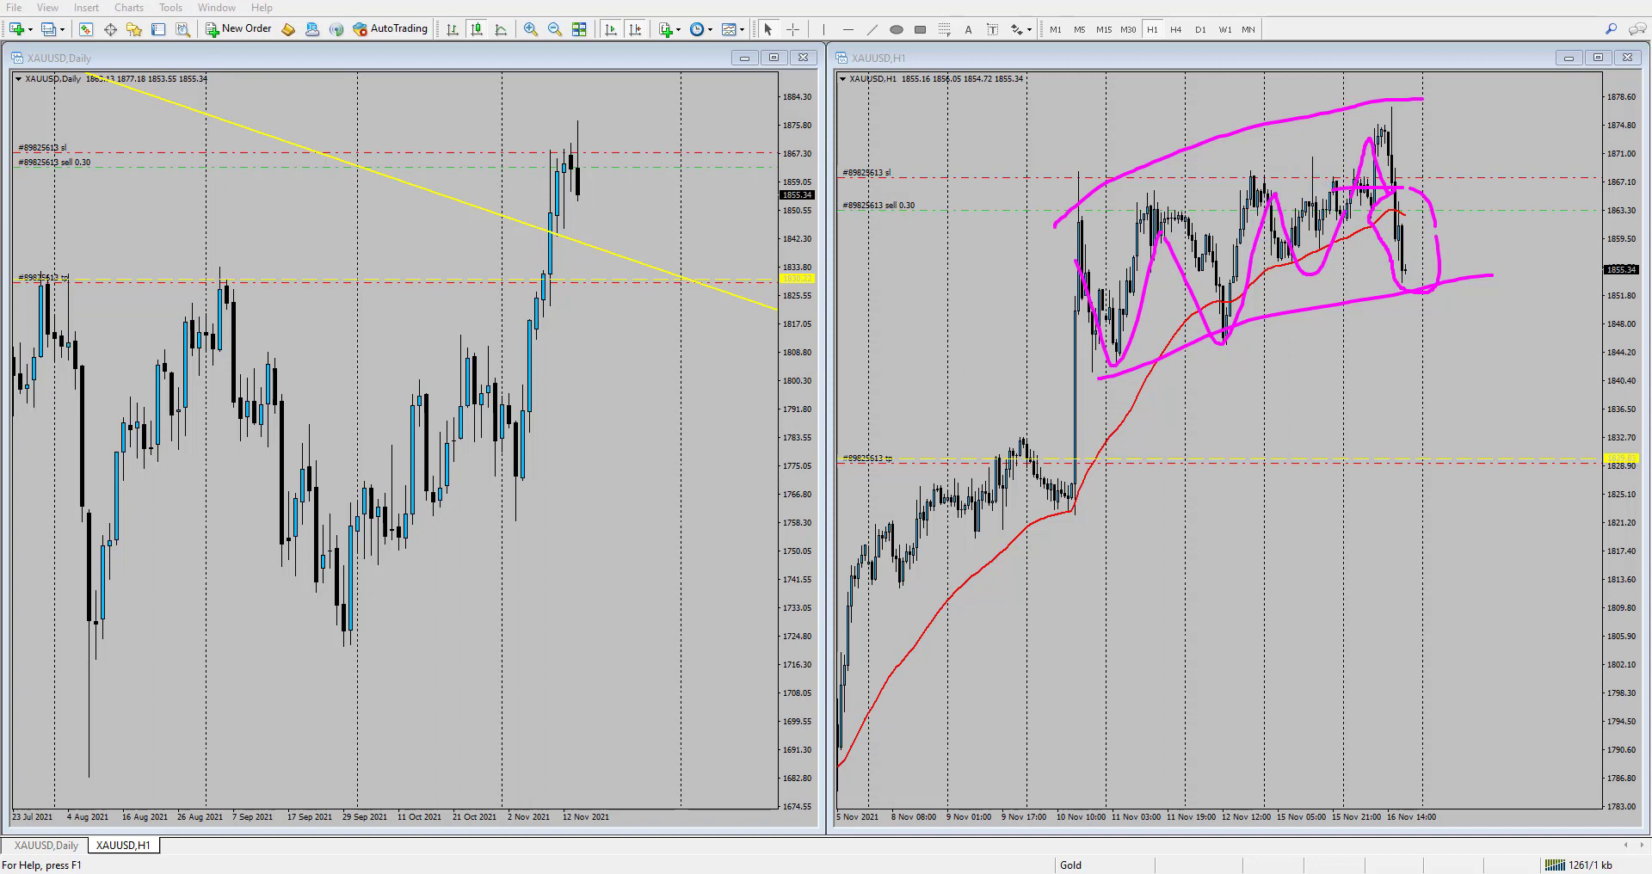
key(Escape)
Step: Activate the H1 chart and switch it to H4 and back to H1
click(1424, 365)
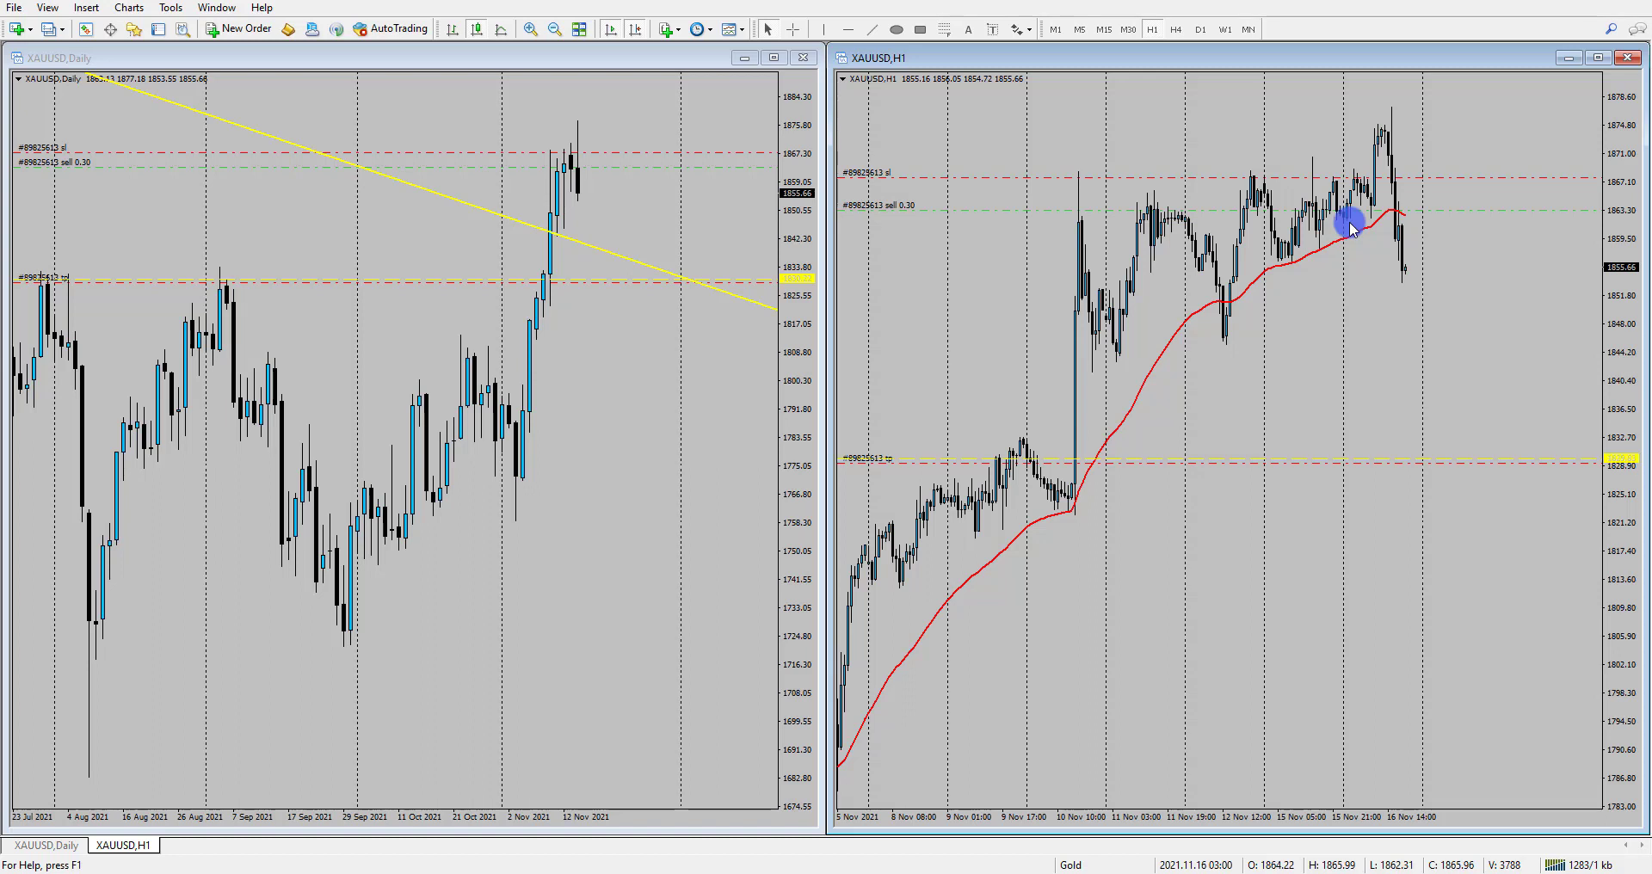
scroll(1372, 270, up, 1)
scroll(1403, 243, down, 1)
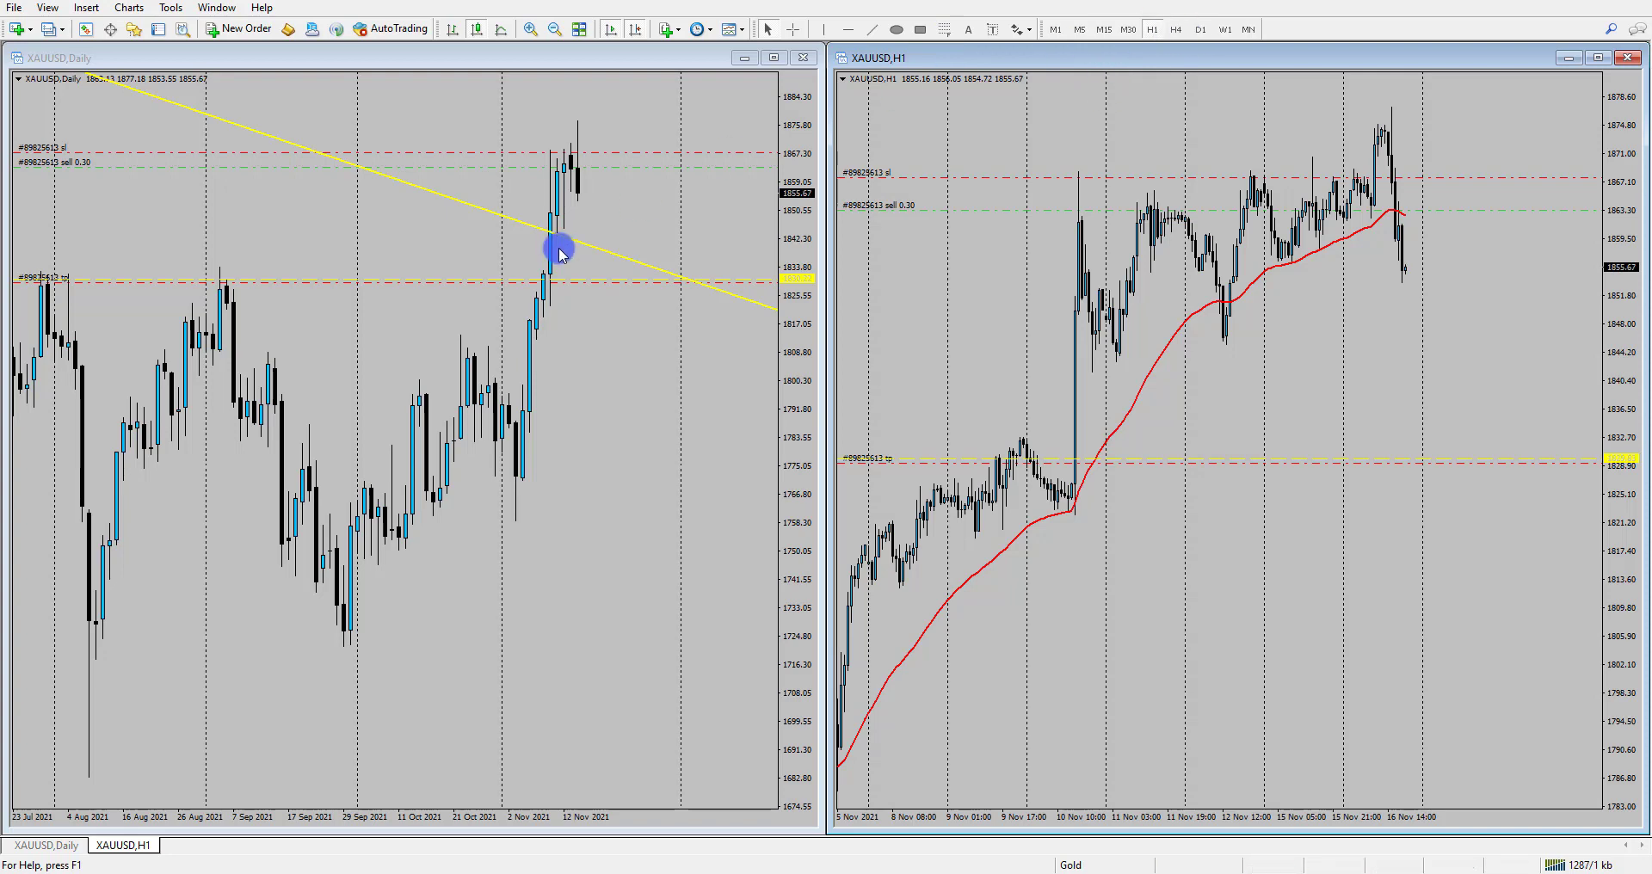
click(1177, 31)
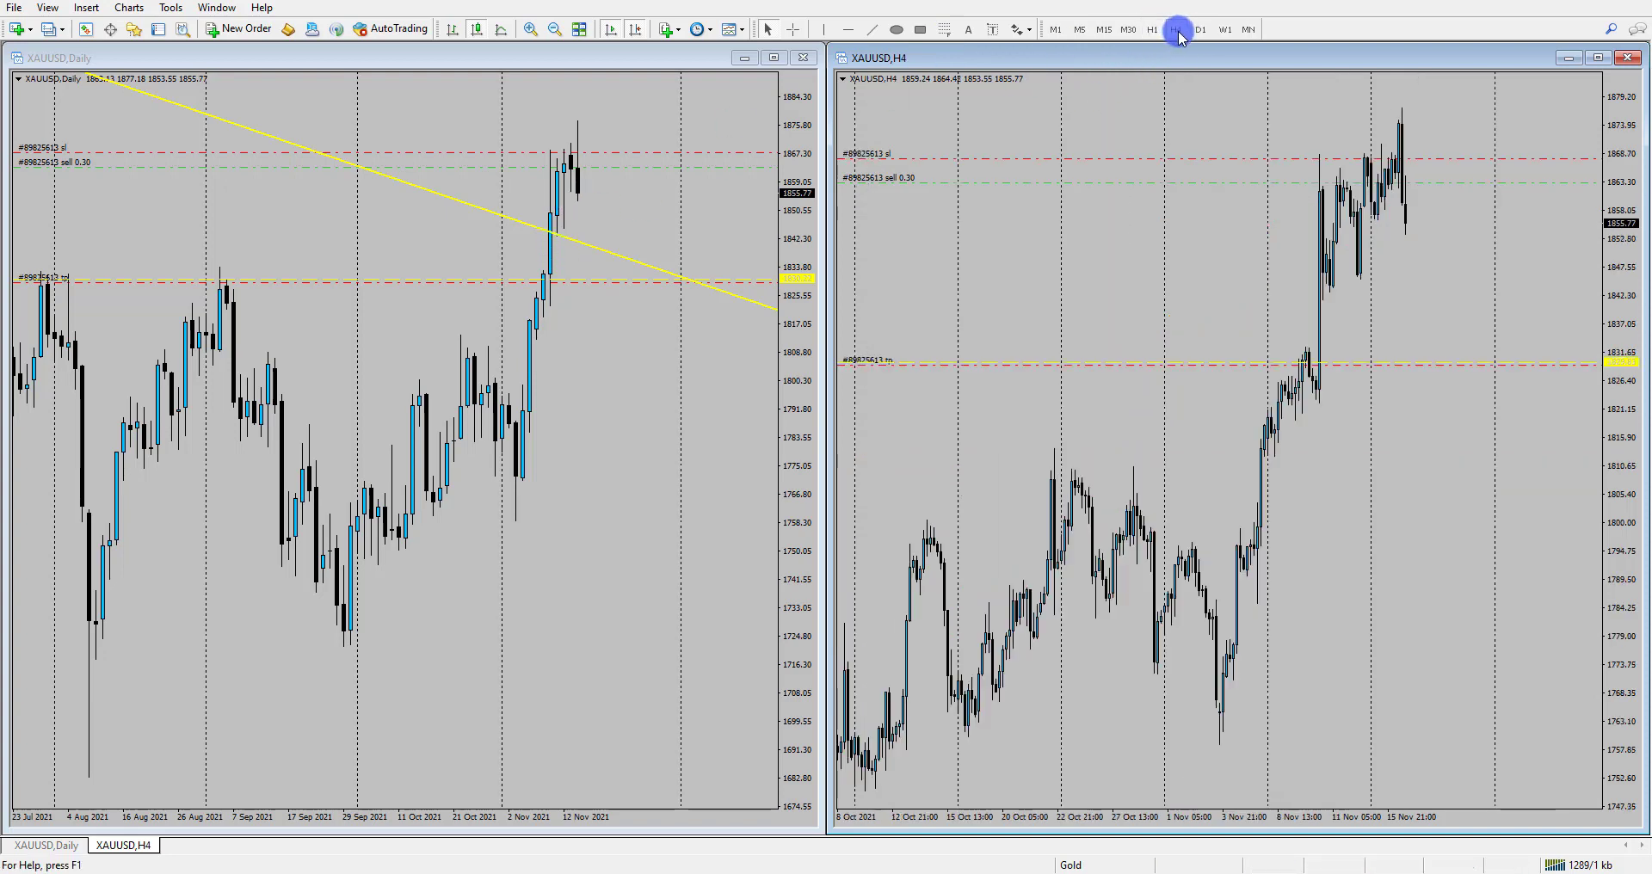
click(1152, 31)
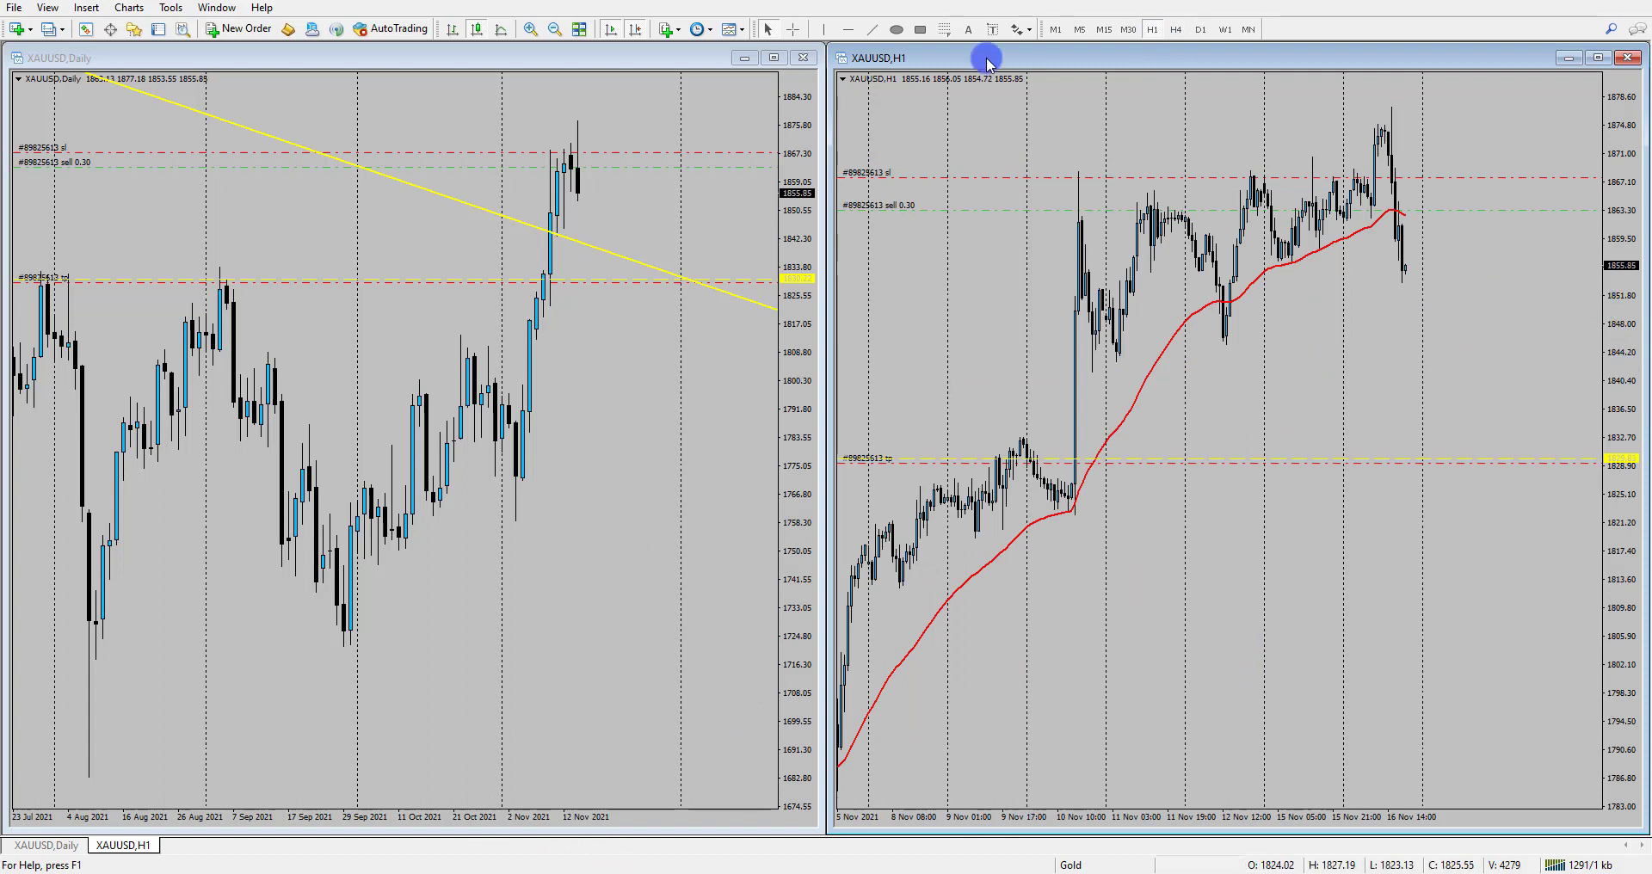
Step: Add a horizontal line at the current H1 price, then zoom in and compress the price scale
click(848, 29)
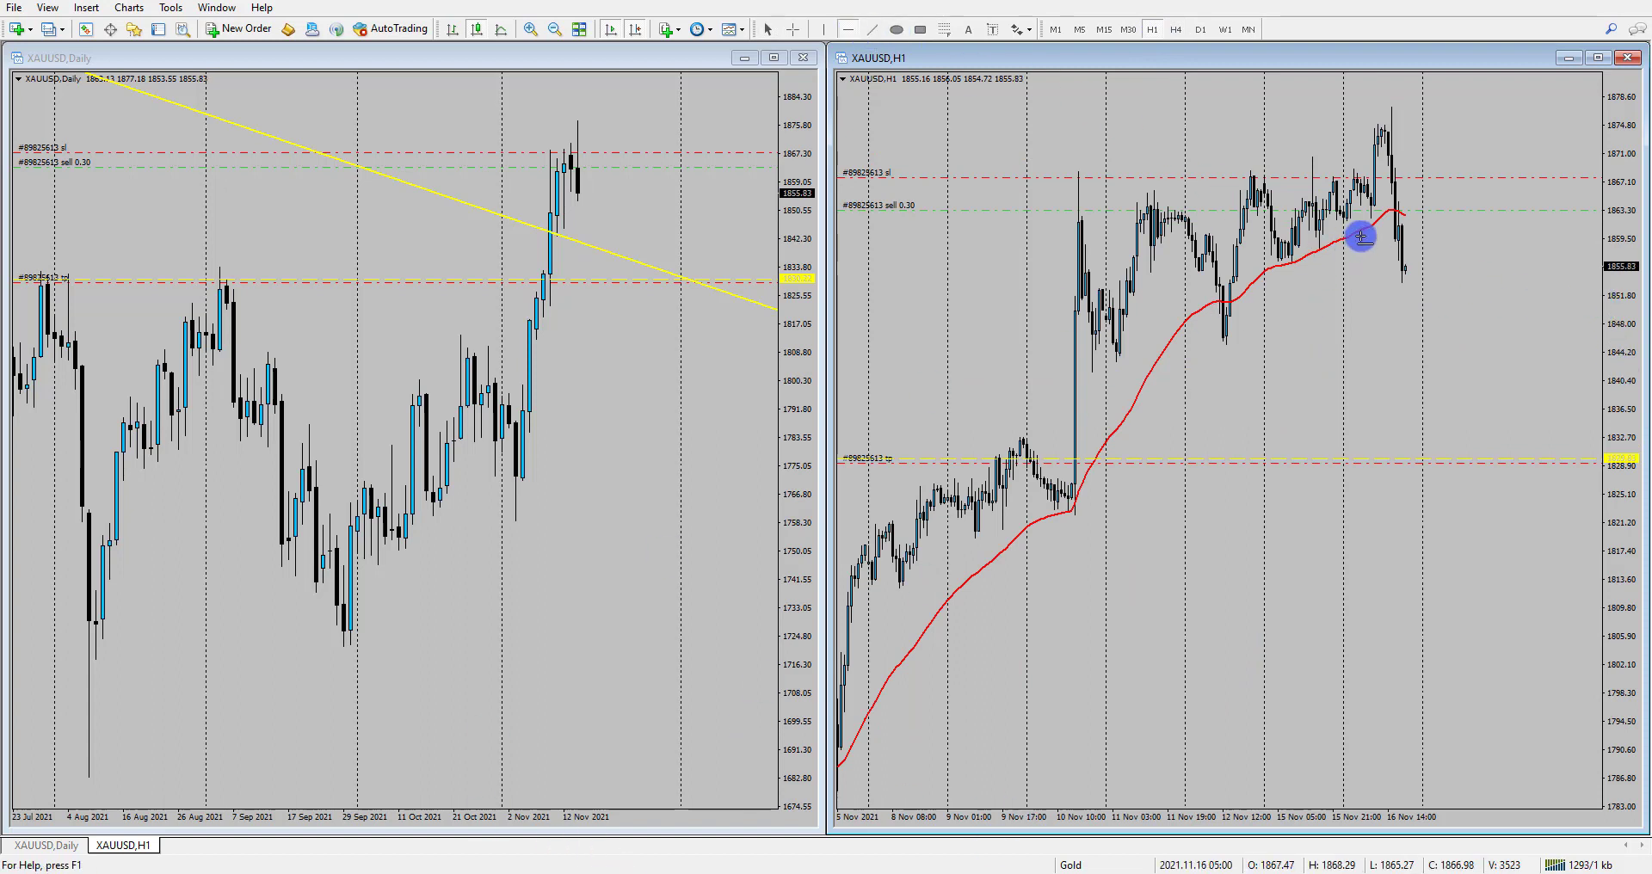
click(1297, 262)
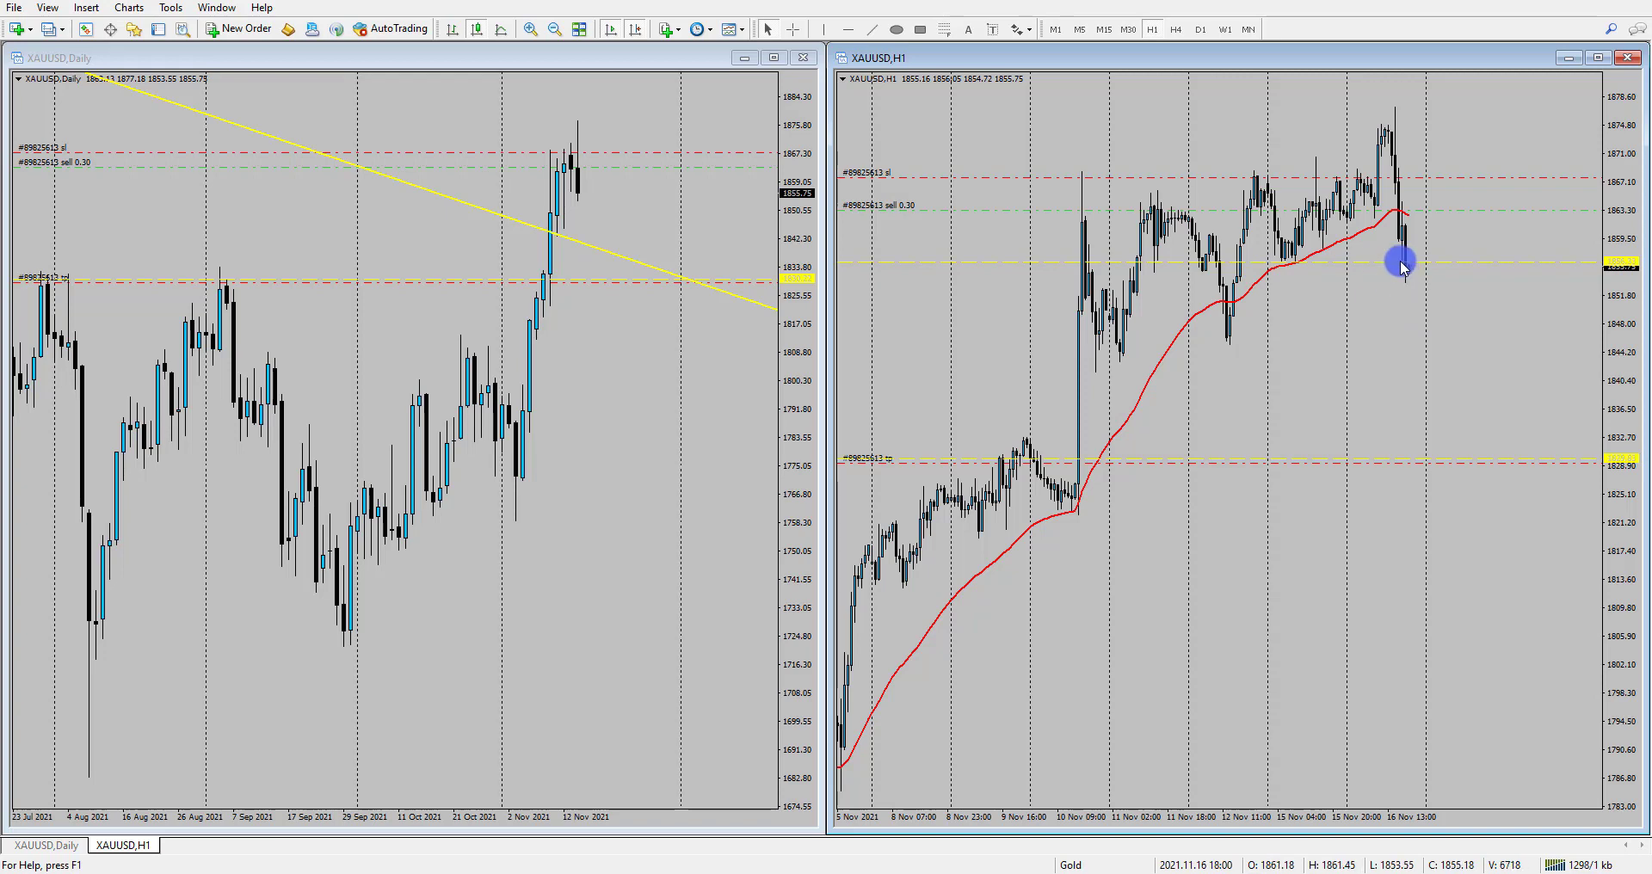
click(530, 30)
click(530, 29)
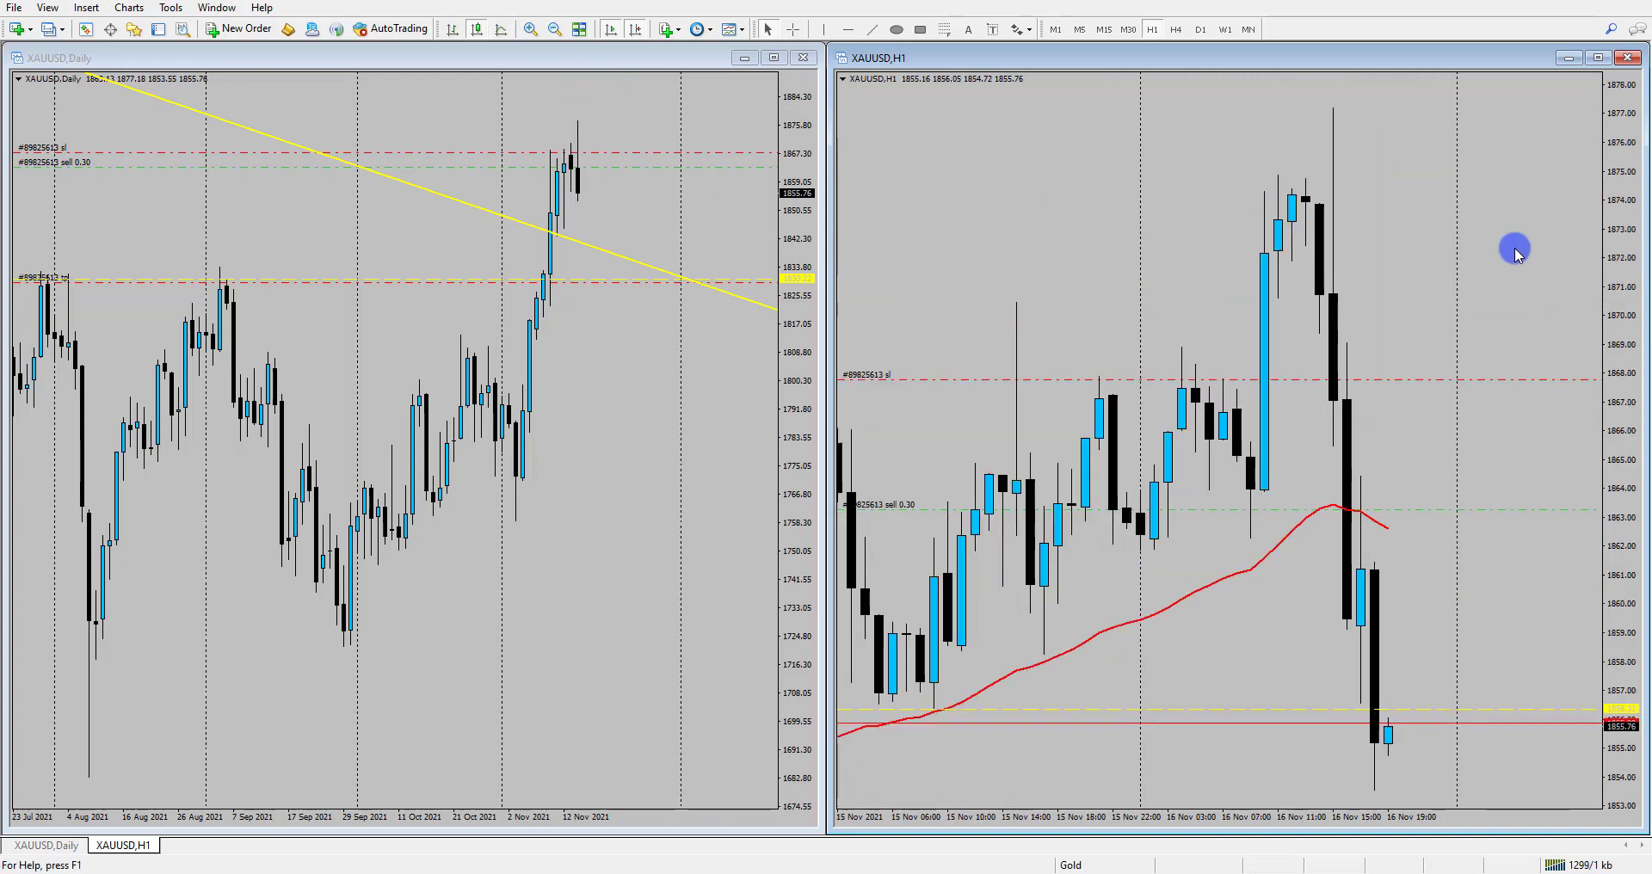
drag(1615, 173, 1626, 272)
click(555, 29)
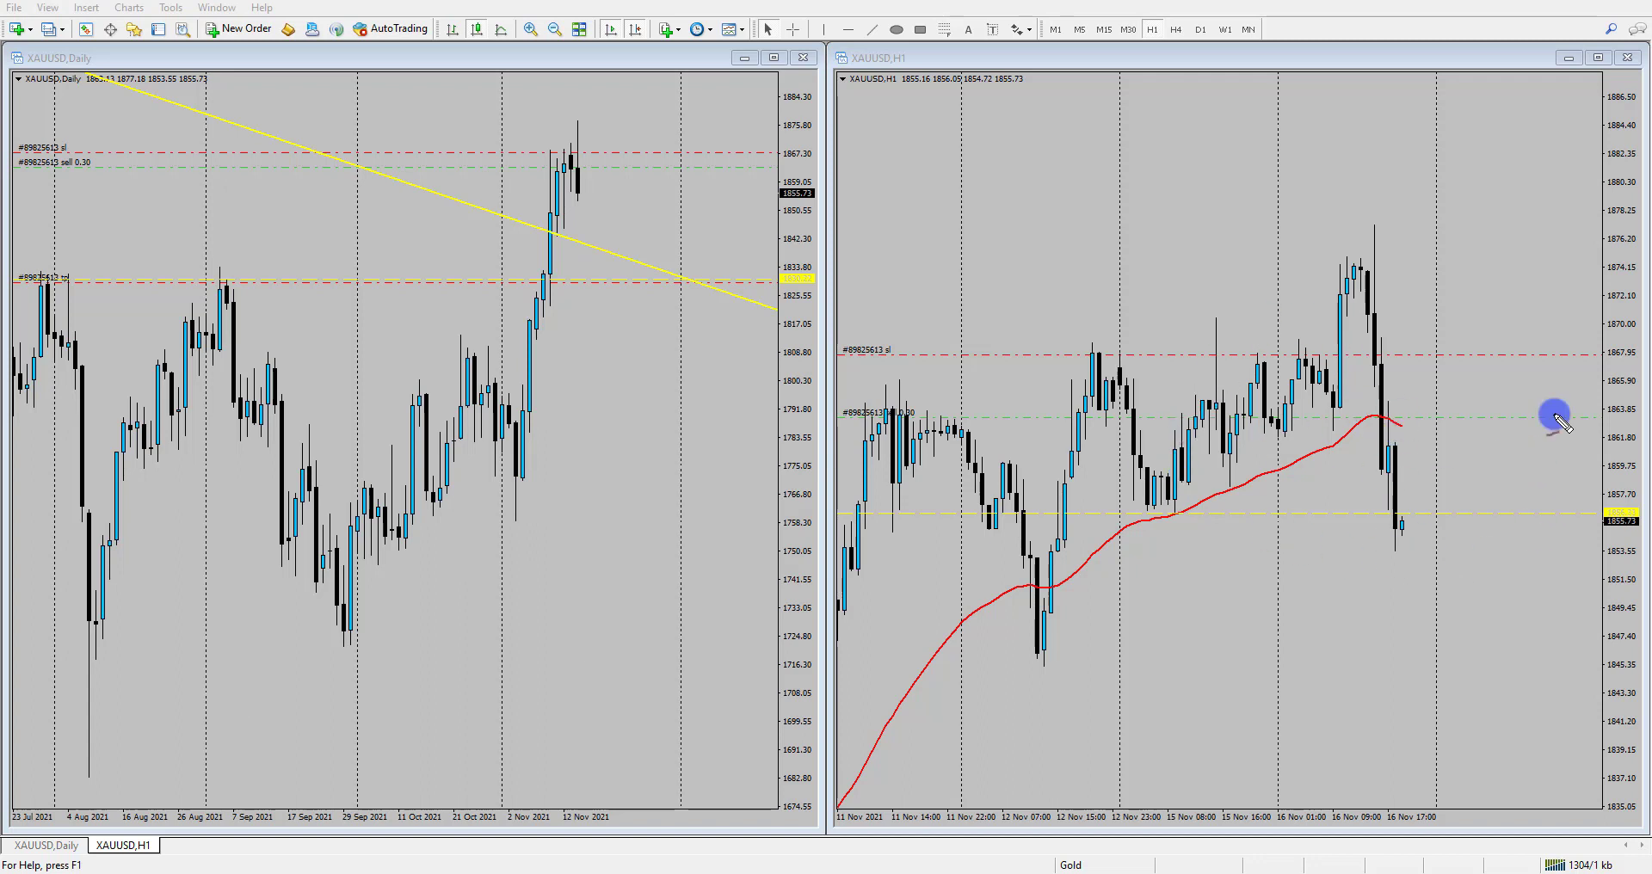
Step: Draw a magenta line at the 1863 level, a dip-rebound path with arrows, and circle three earlier touches
drag(897, 411, 1577, 422)
mouse_move(1406, 527)
mouse_down()
mouse_move(1419, 620)
mouse_move(1514, 544)
mouse_up()
drag(1530, 715, 1535, 713)
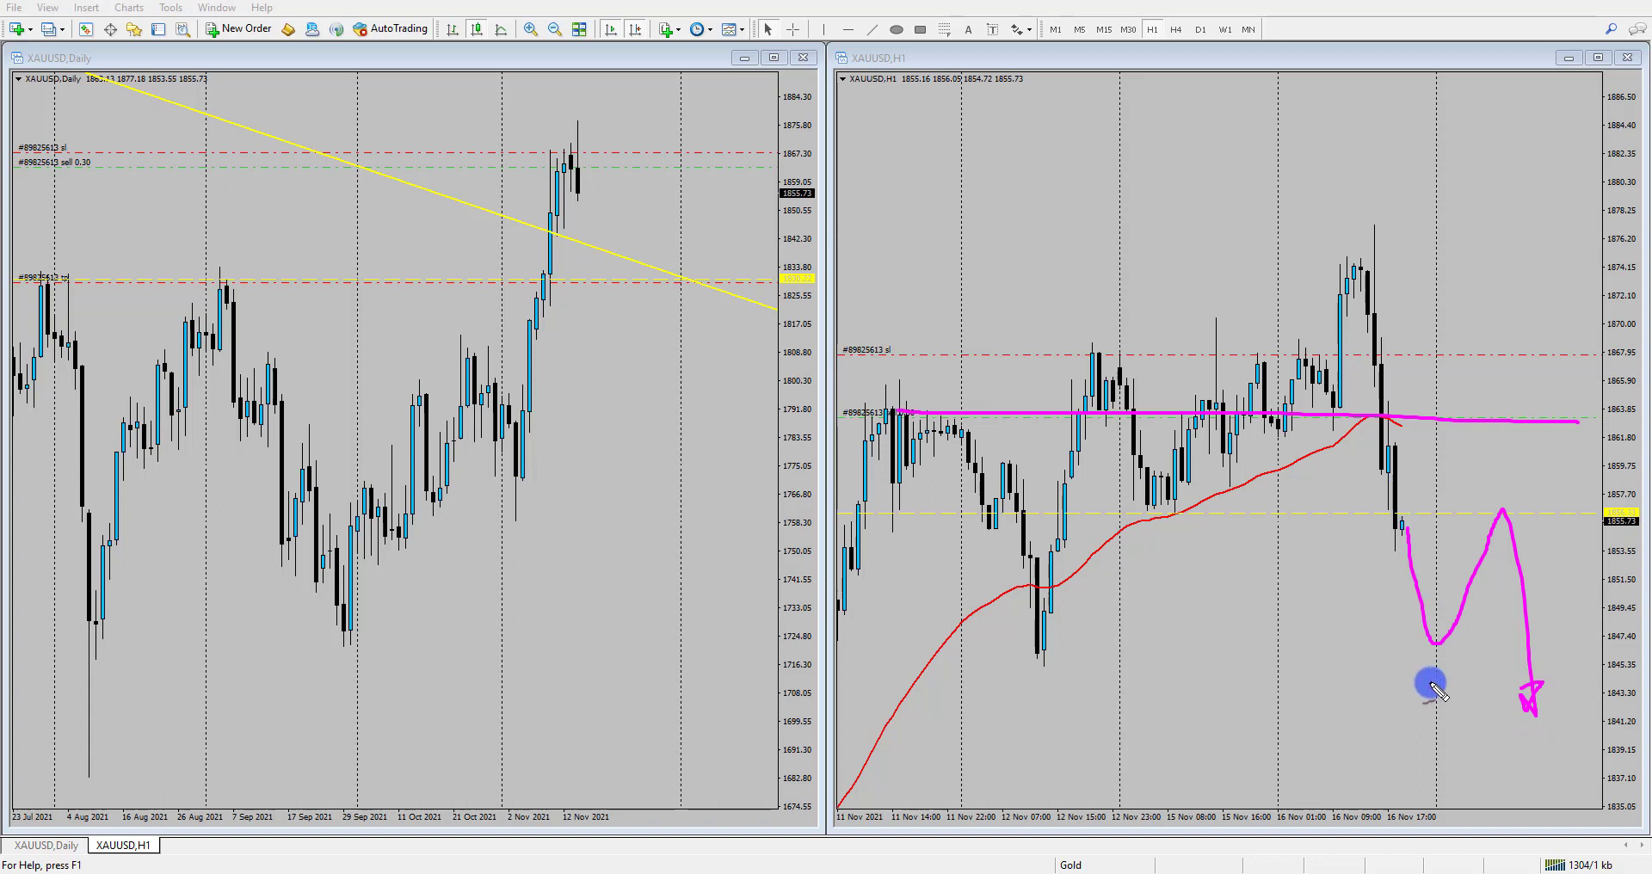
mouse_move(1503, 514)
mouse_down()
mouse_move(1556, 417)
mouse_move(1582, 510)
mouse_move(1592, 489)
mouse_move(1556, 499)
mouse_up()
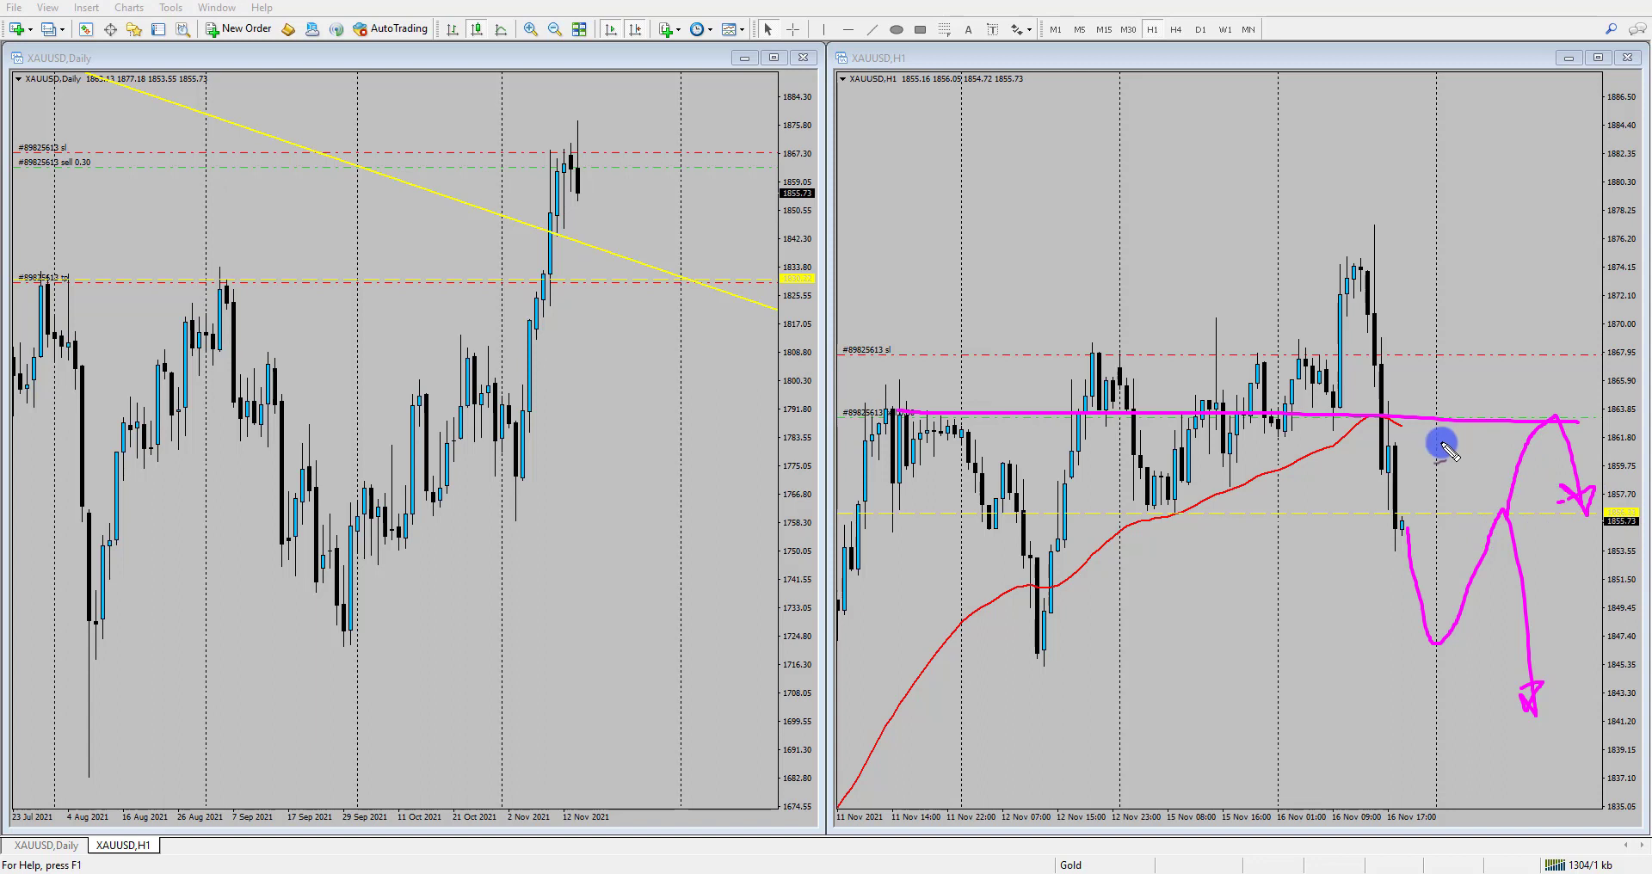
mouse_move(892, 341)
mouse_down()
mouse_move(902, 415)
mouse_move(935, 388)
mouse_up()
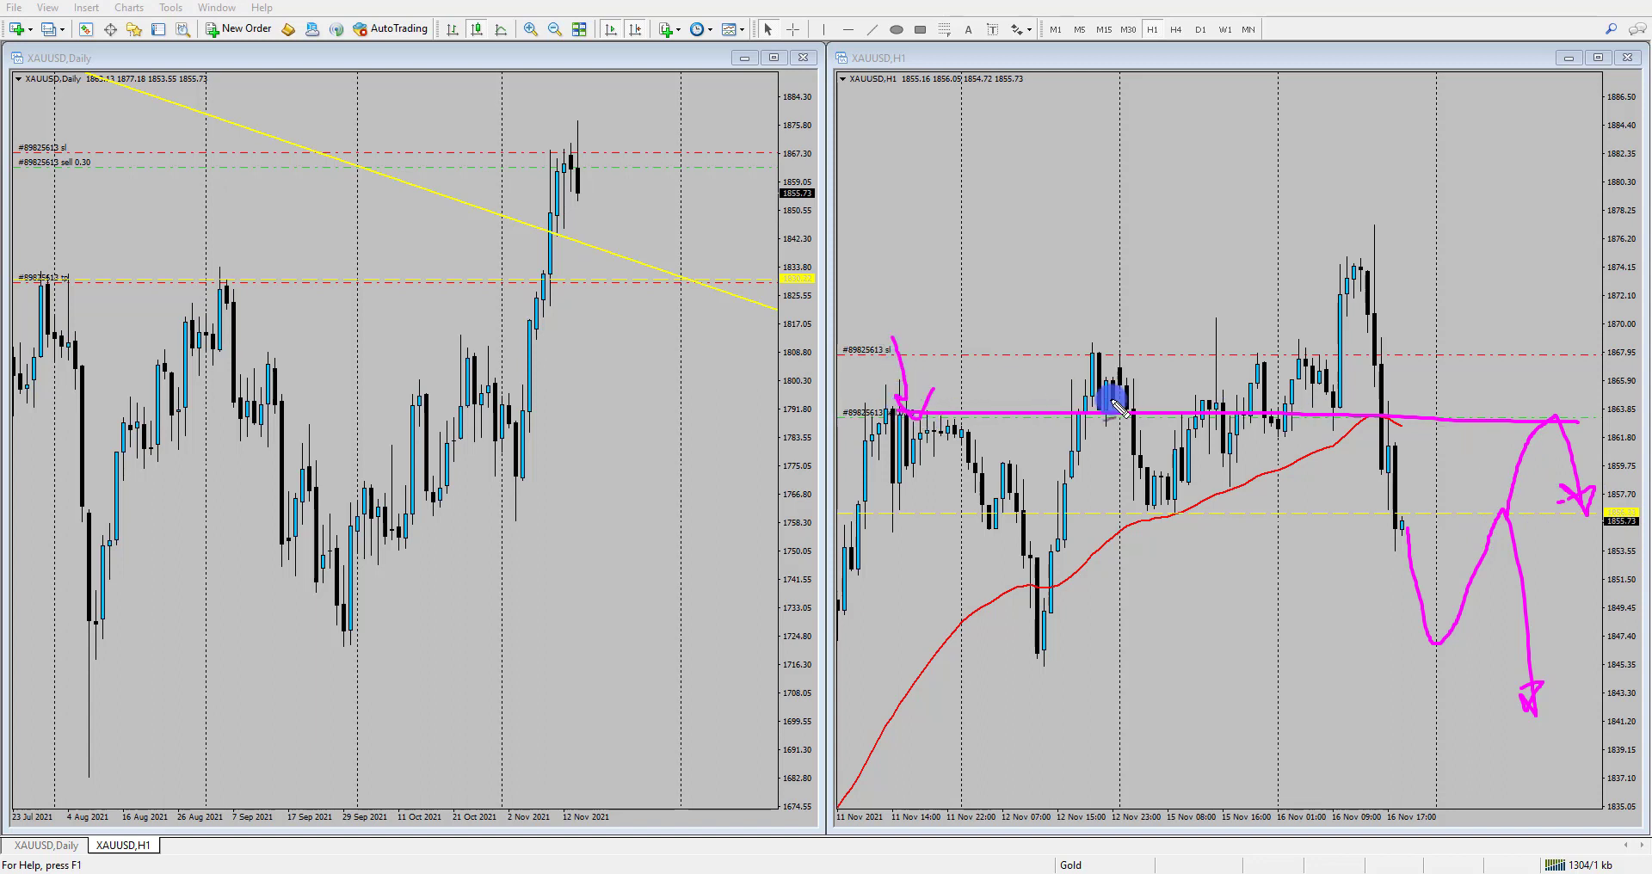
drag(1116, 404, 1127, 413)
mouse_move(1377, 392)
mouse_down()
mouse_move(1317, 398)
mouse_move(1370, 418)
mouse_up()
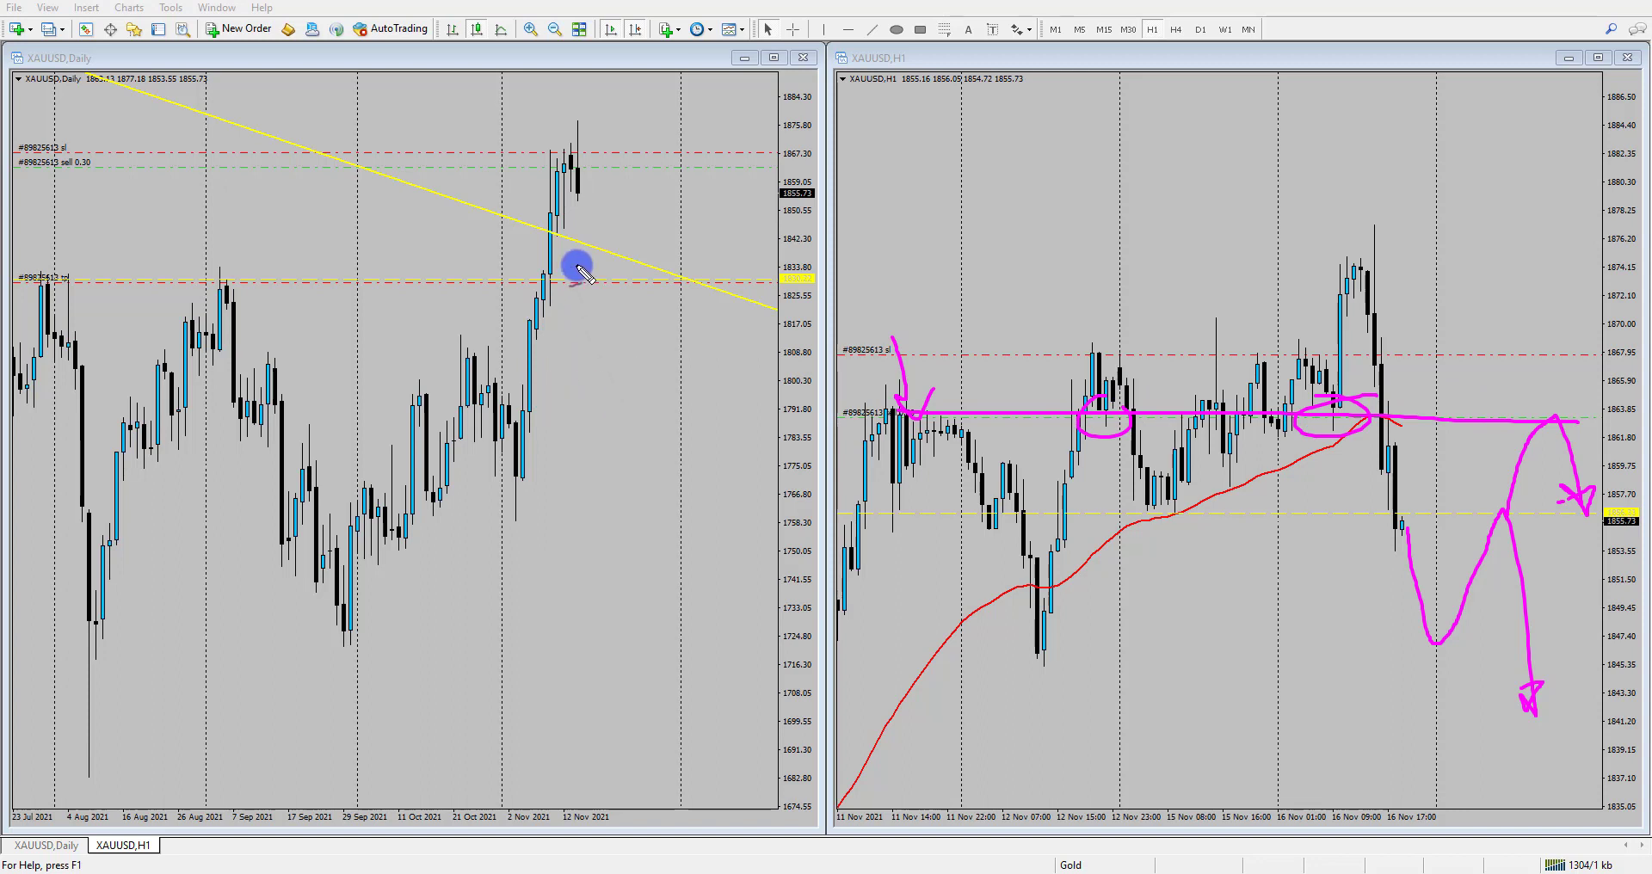
Step: Draw a magenta arrow down to the yellow trendline, circle the late-August and July highs, and add an upward rebound
mouse_move(592, 179)
mouse_down()
mouse_move(628, 277)
mouse_move(588, 269)
mouse_up()
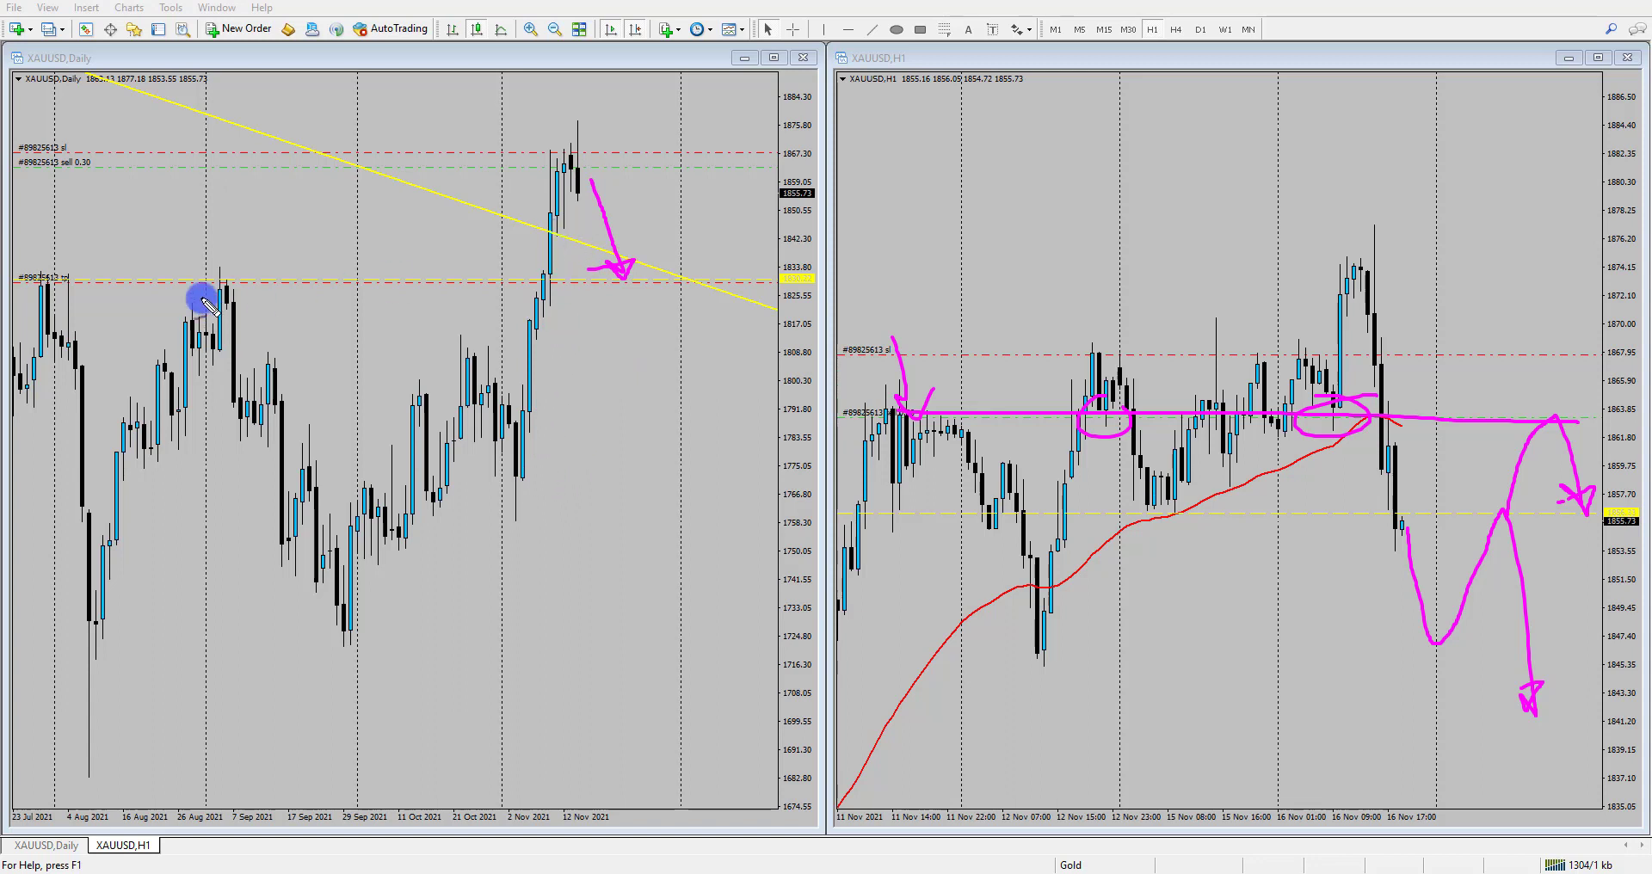
mouse_move(188, 281)
mouse_down()
mouse_move(240, 258)
mouse_move(217, 252)
mouse_up()
drag(69, 267, 55, 288)
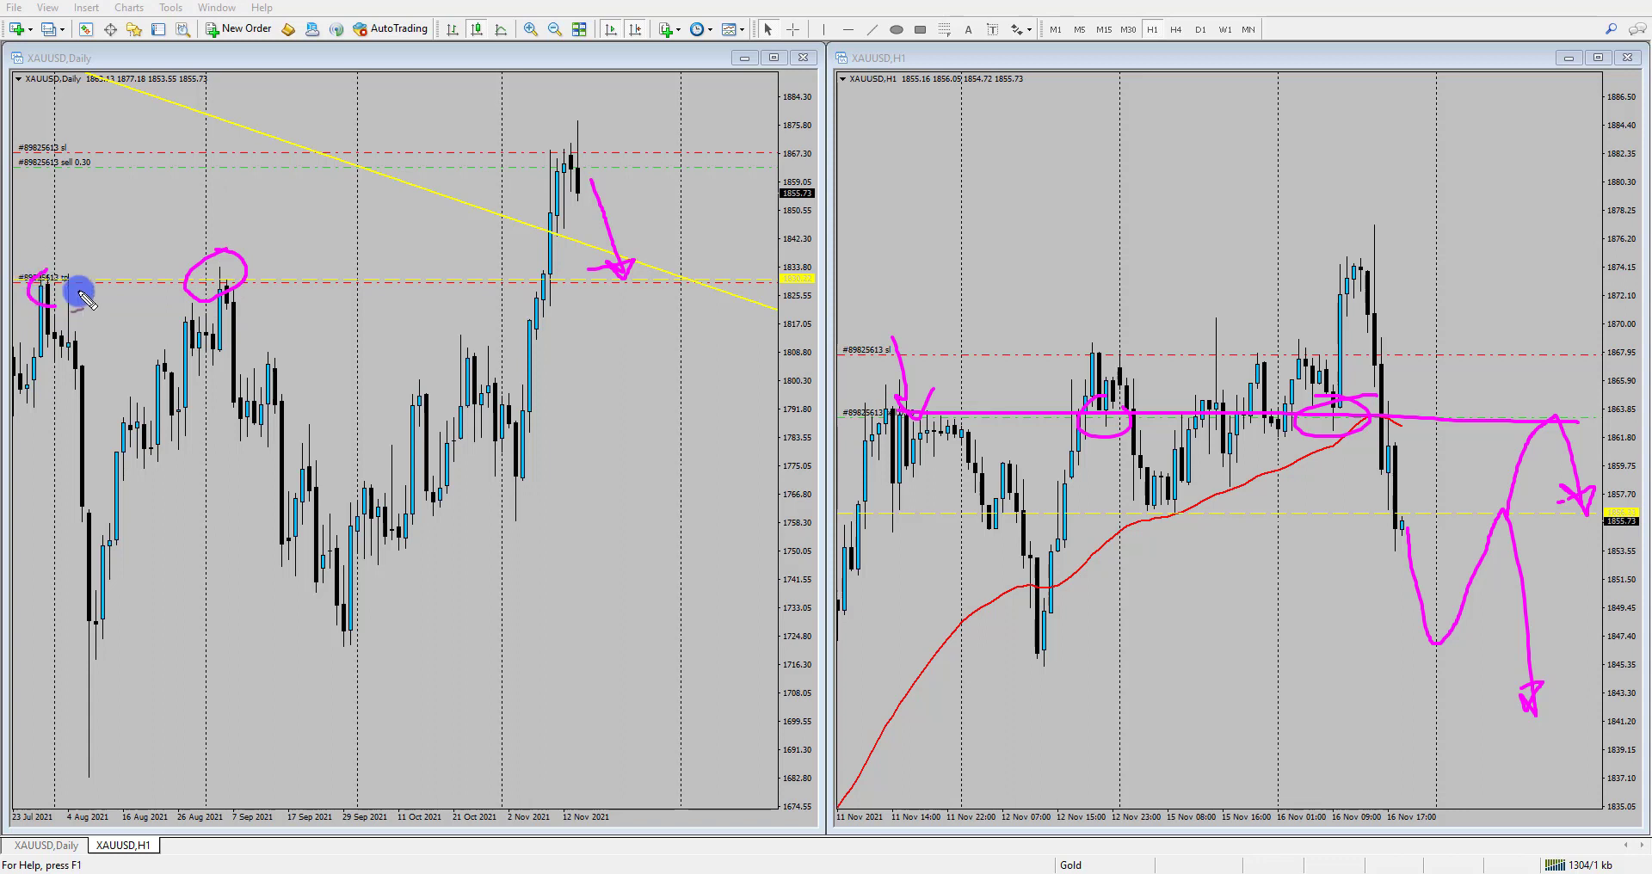
drag(623, 273, 680, 129)
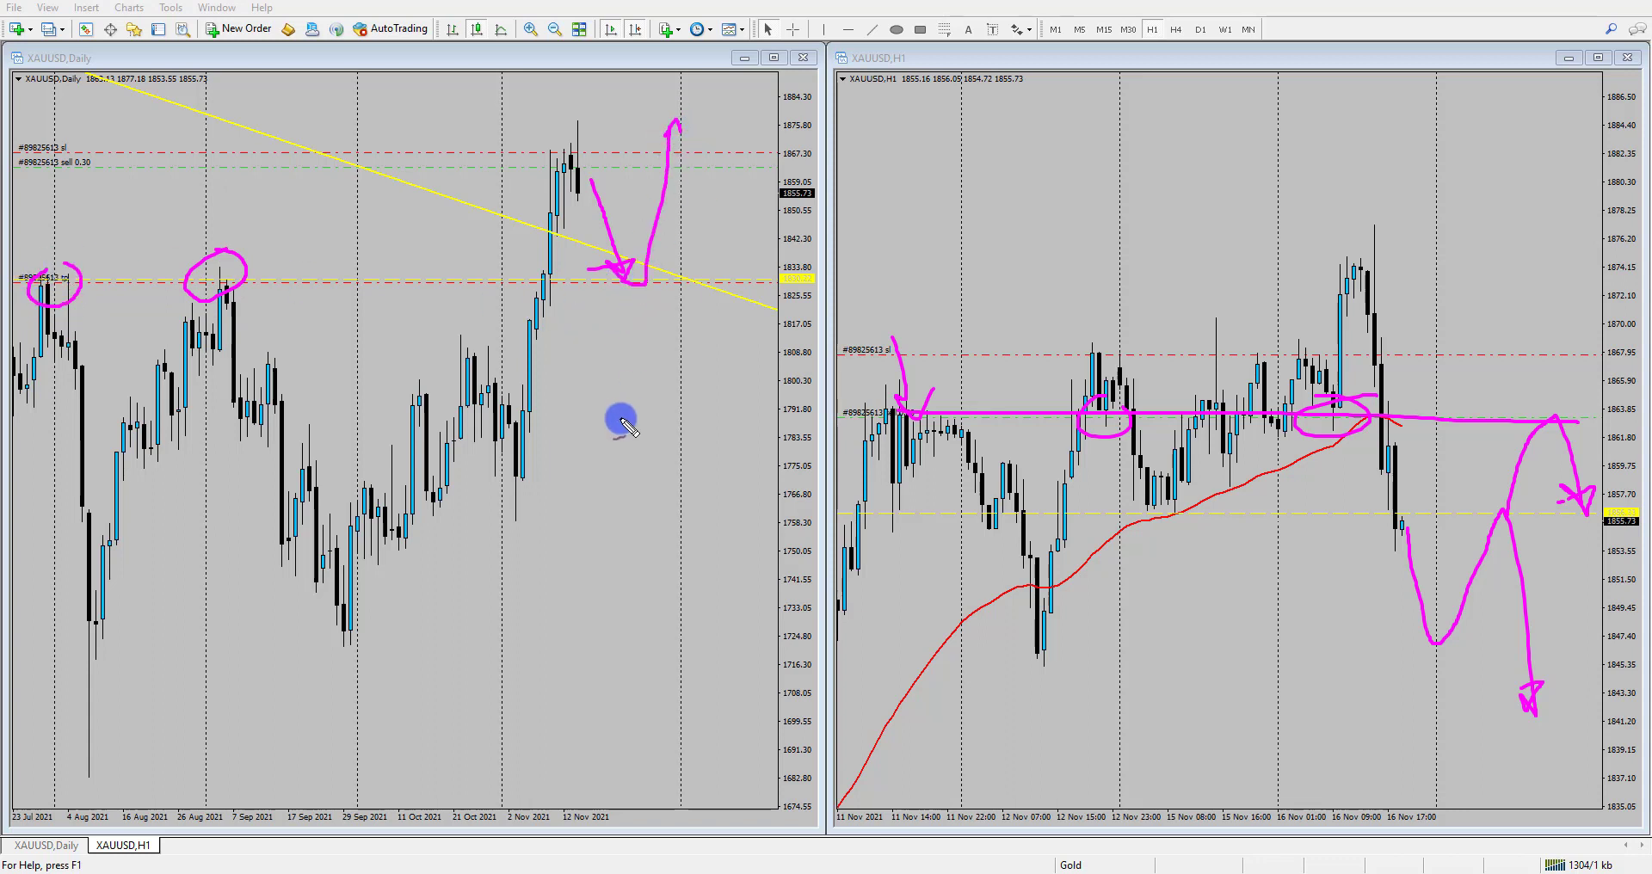